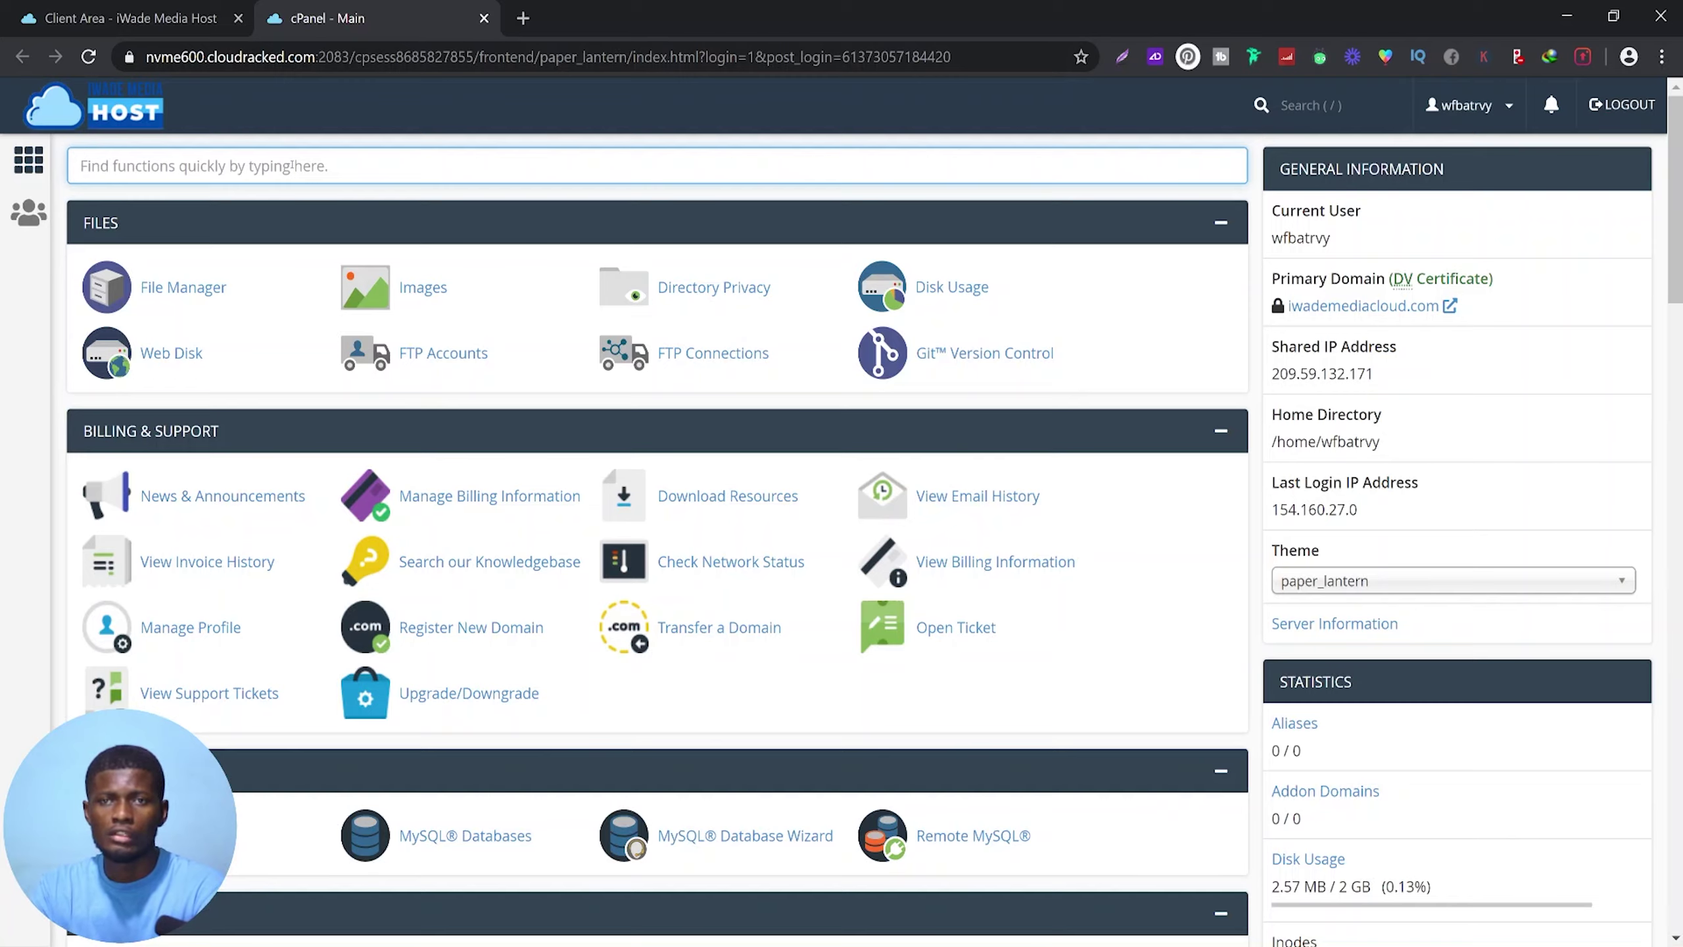
Search cPanel functions for 'wordpres', then clear the search box
text(wordp)
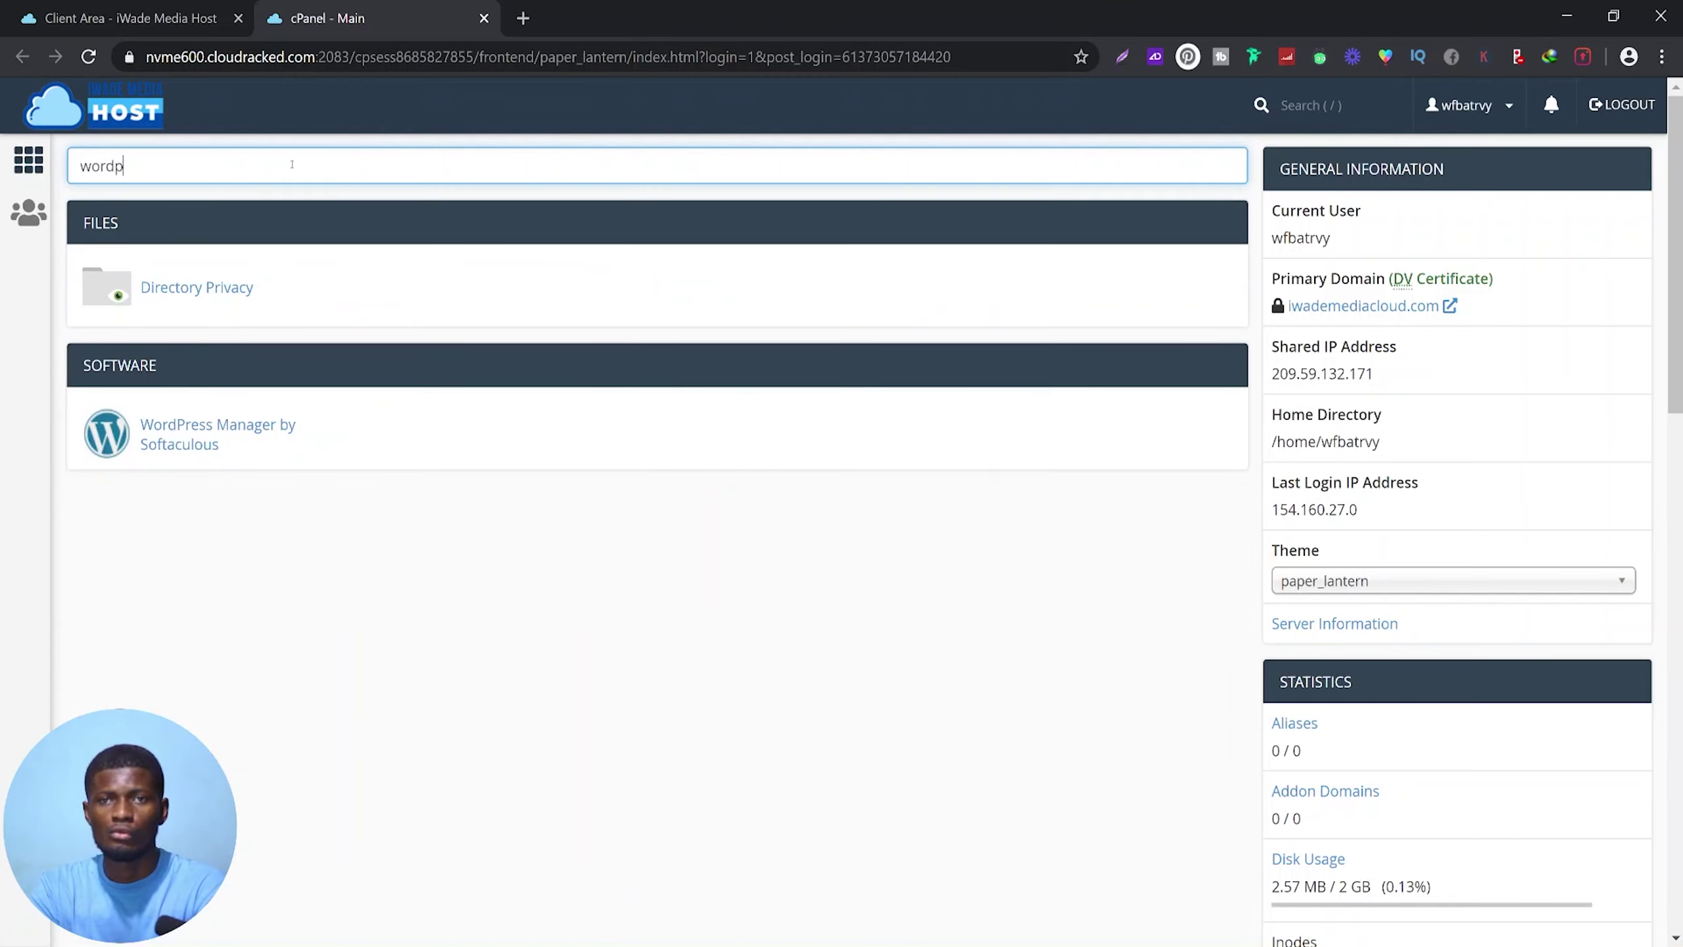
text(res)
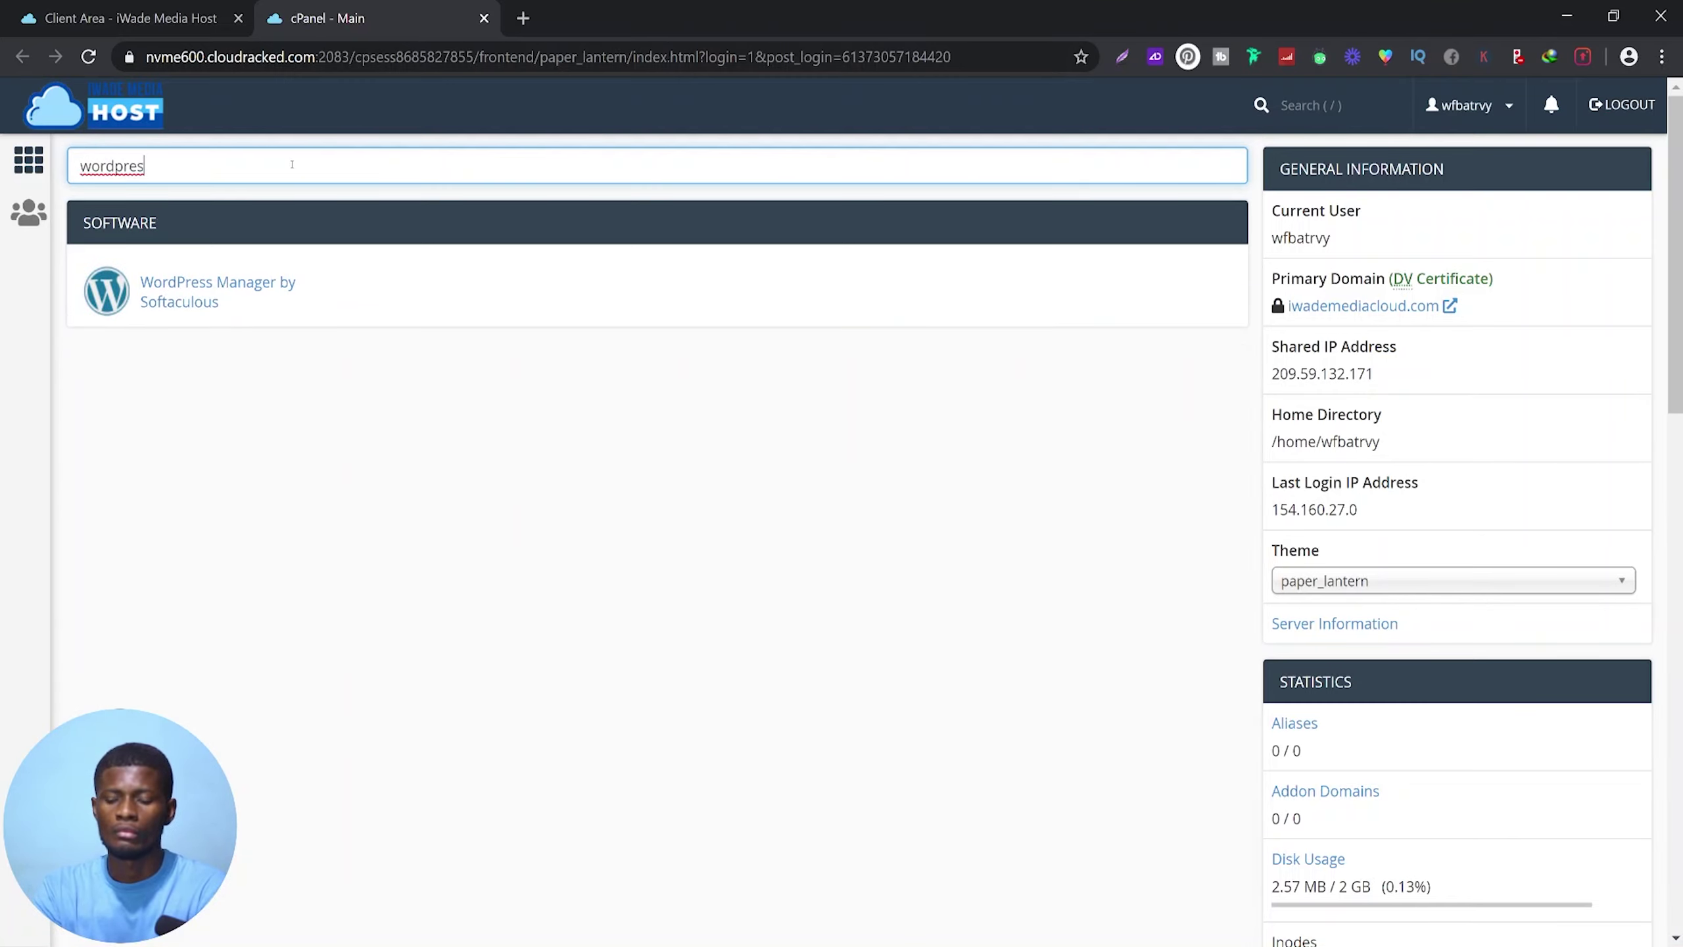
double_click(291, 165)
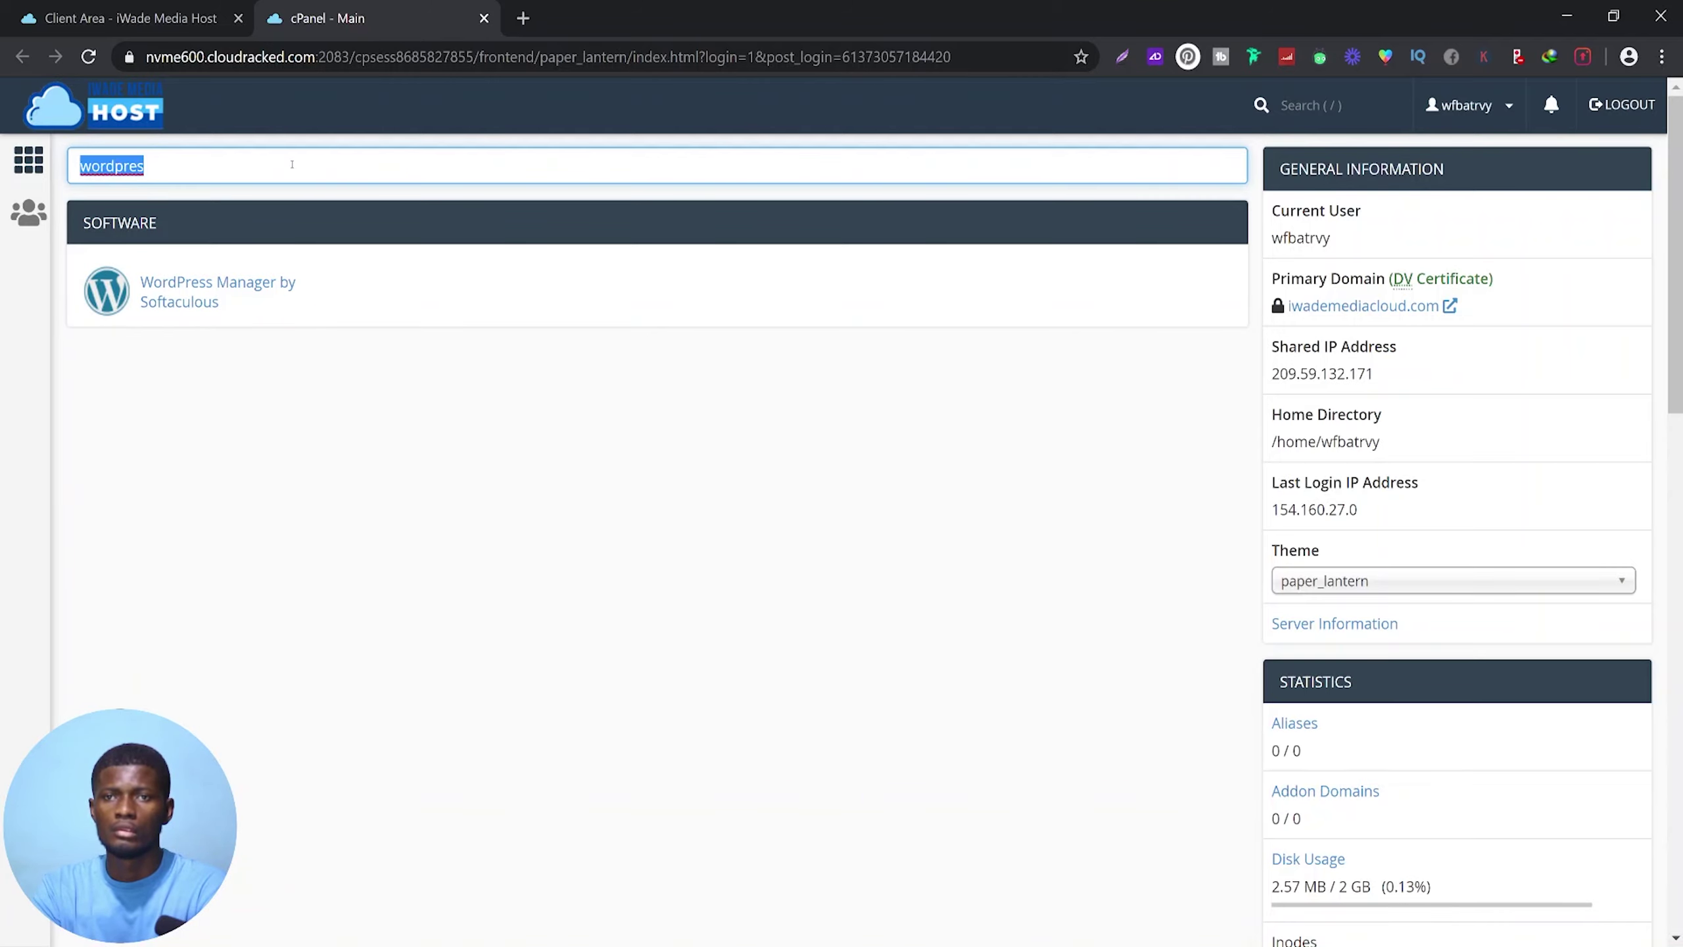
key(BackSpace)
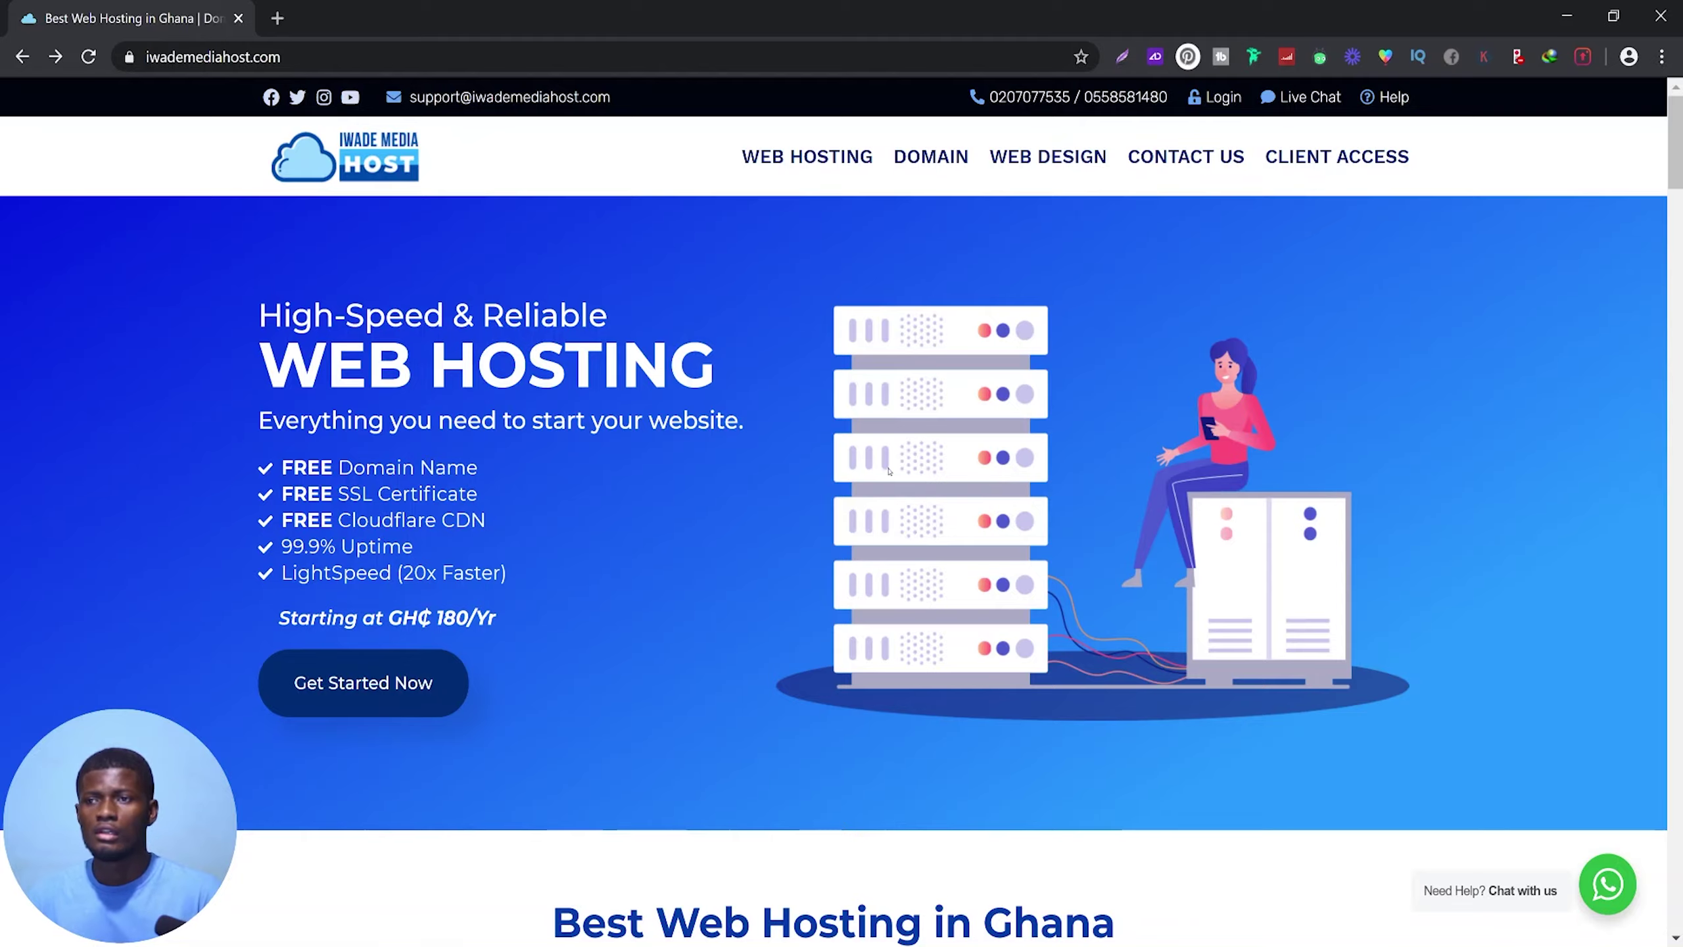
Review the Starter to Enterprise Cloud hosting plans, then go to the client login page
scroll(889, 483, down, 6)
scroll(890, 483, down, 3)
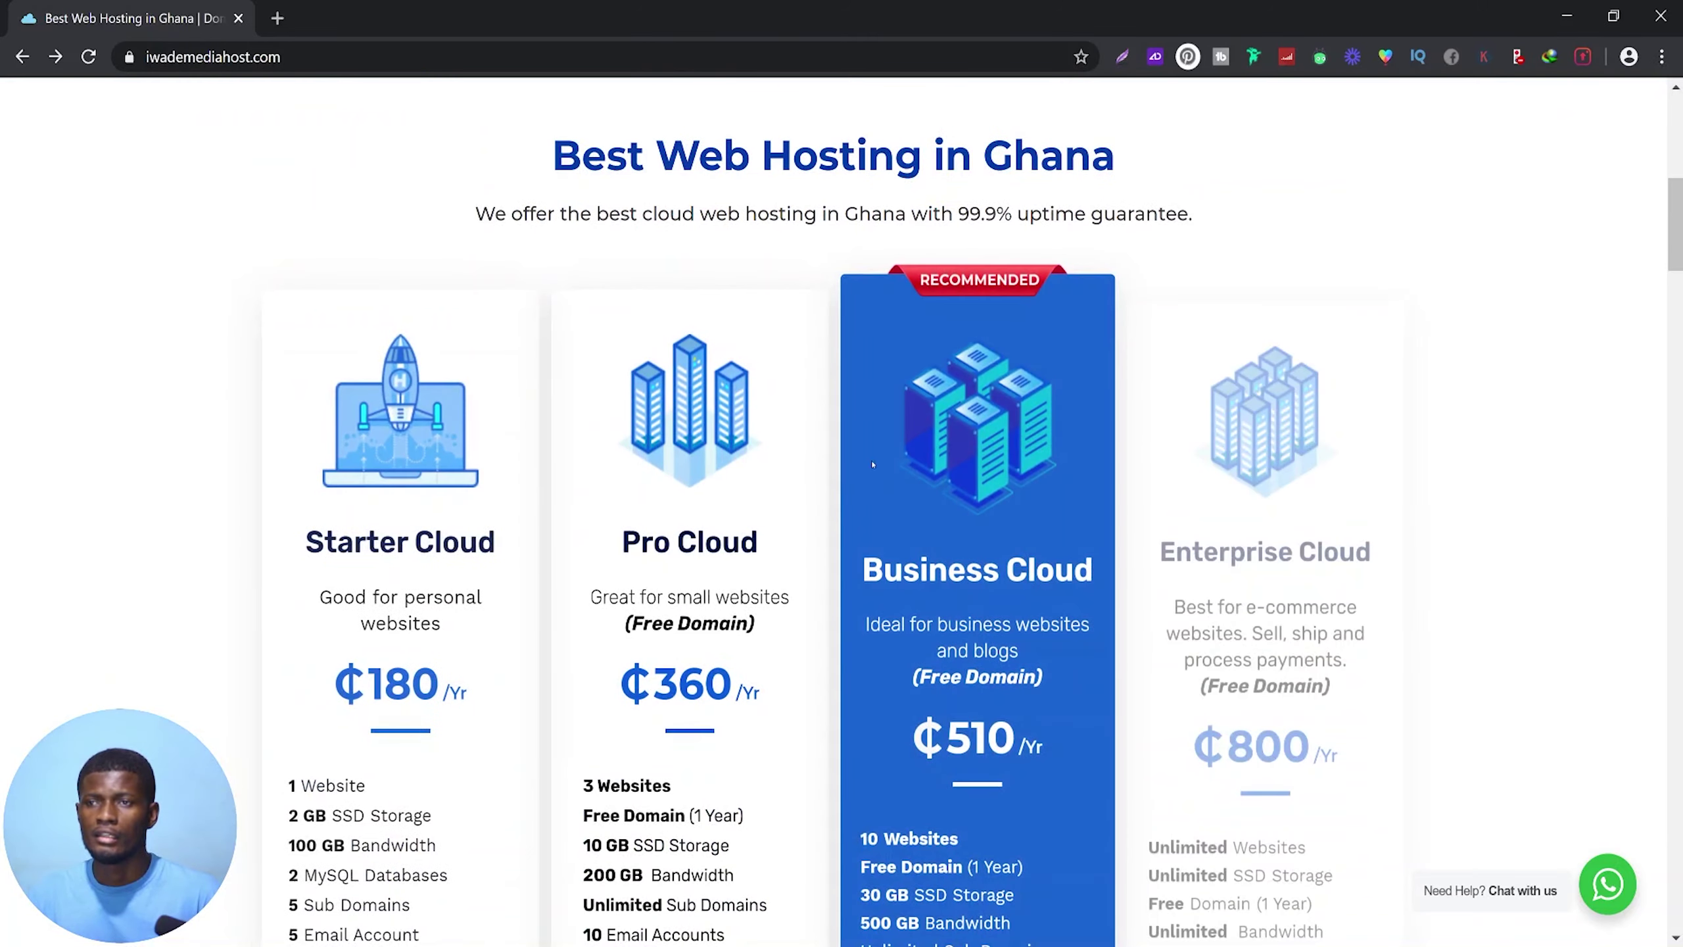
scroll(613, 543, down, 5)
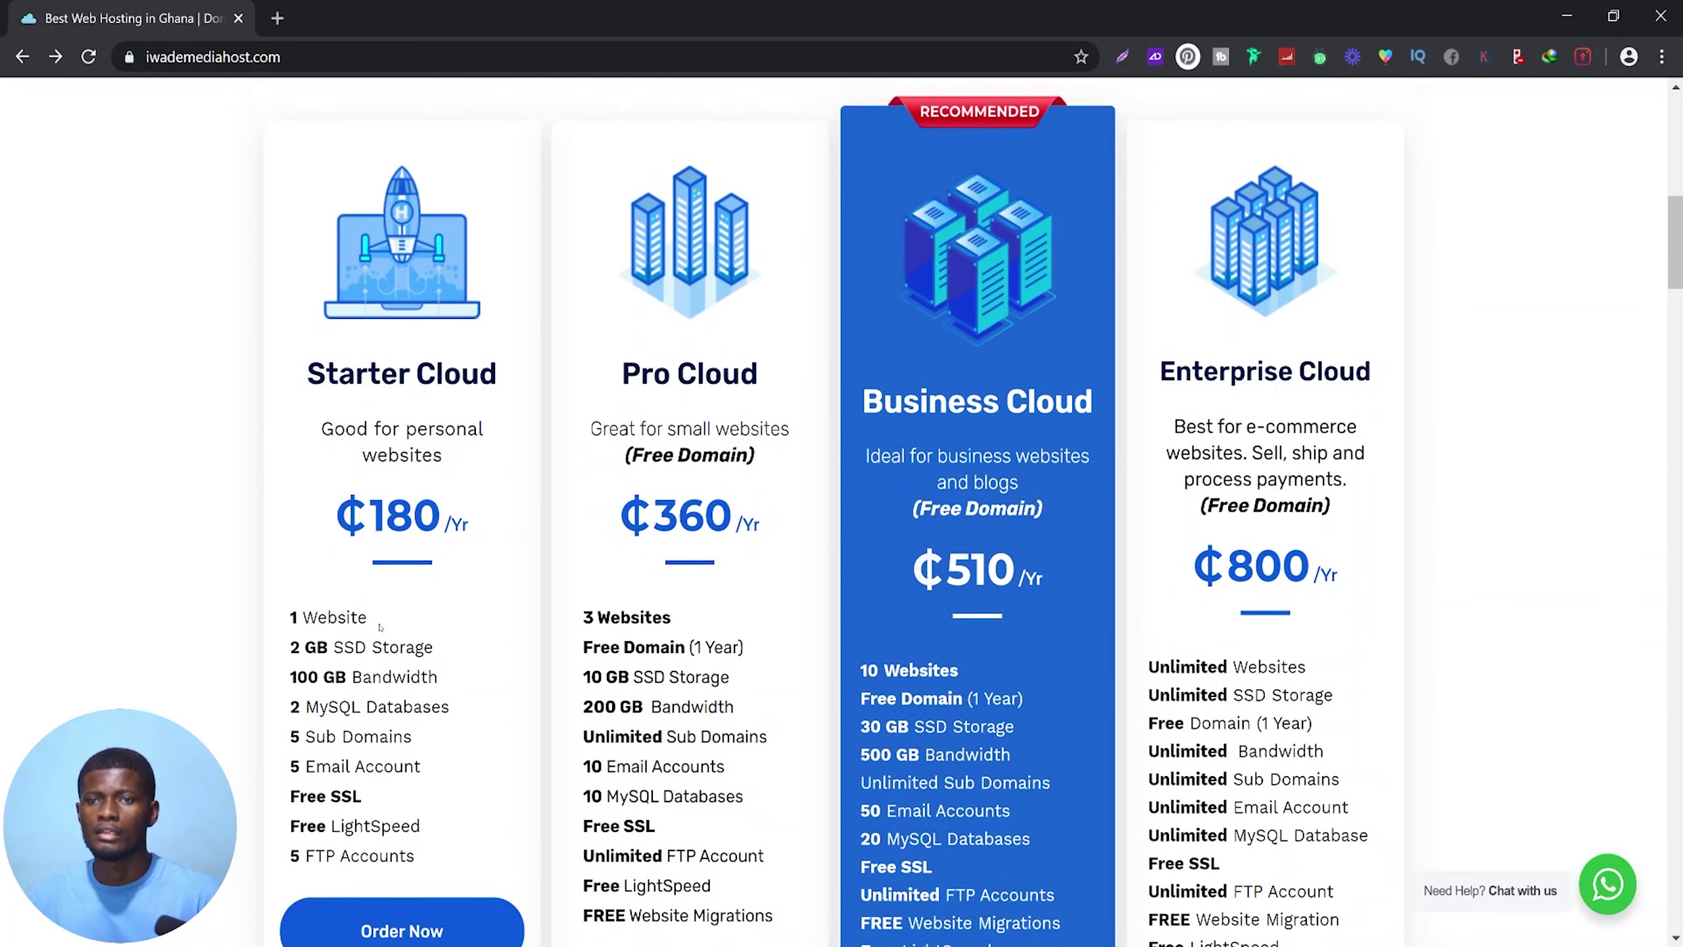
scroll(685, 717, up, 5)
scroll(948, 475, up, 10)
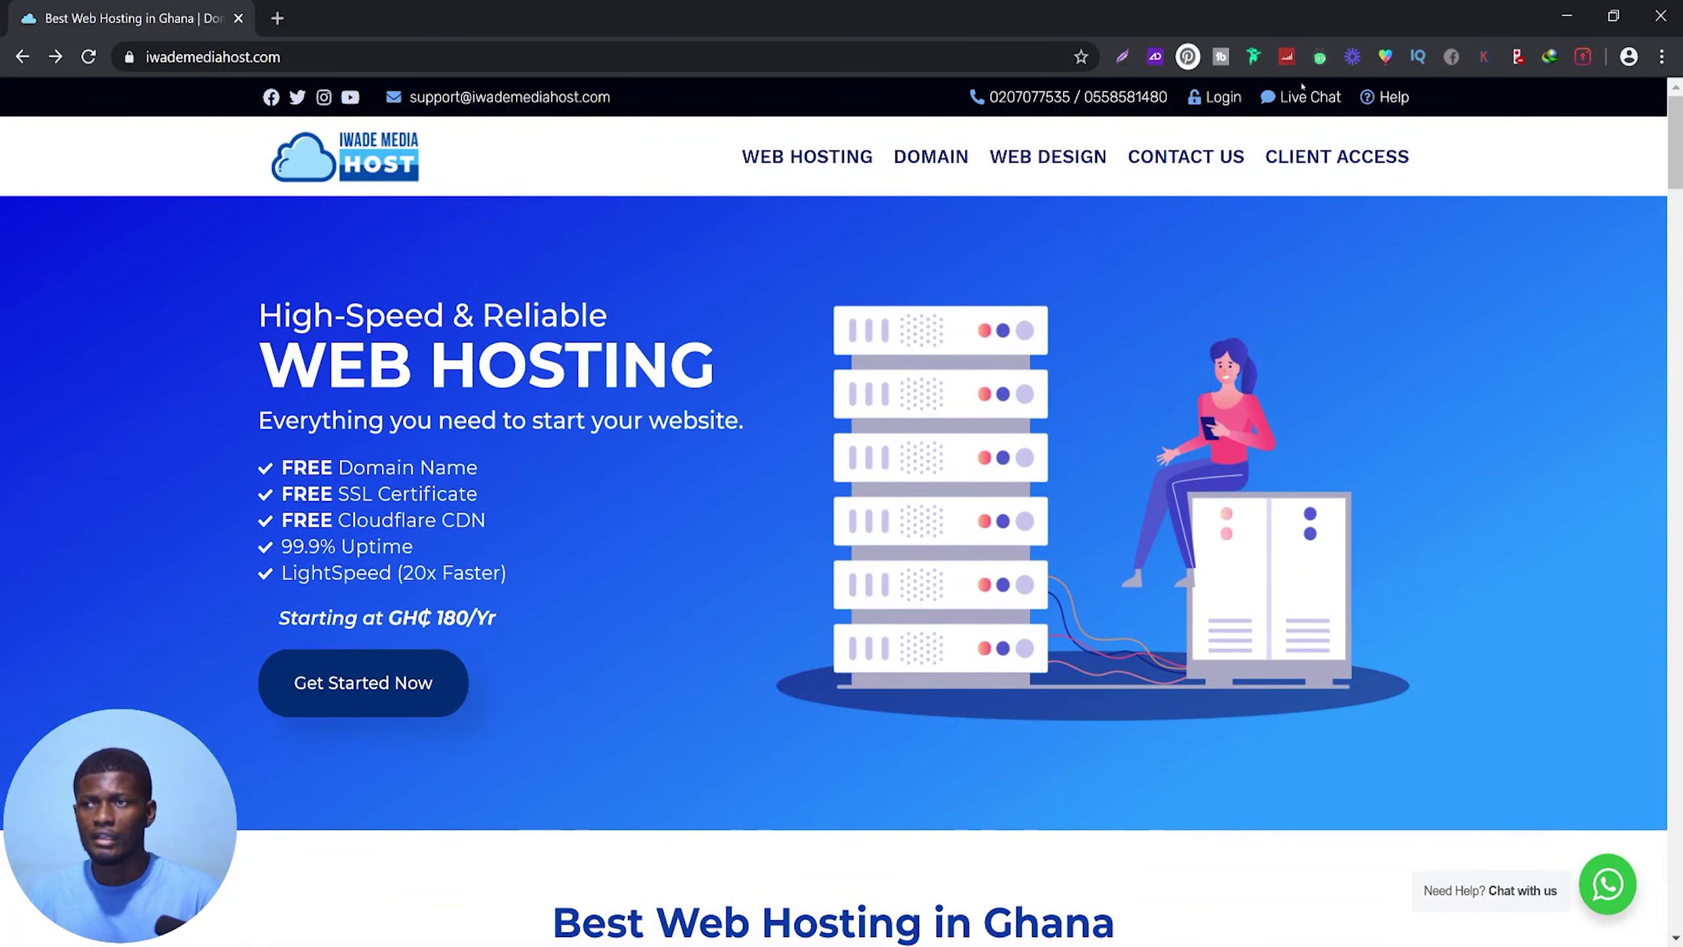
click(1213, 99)
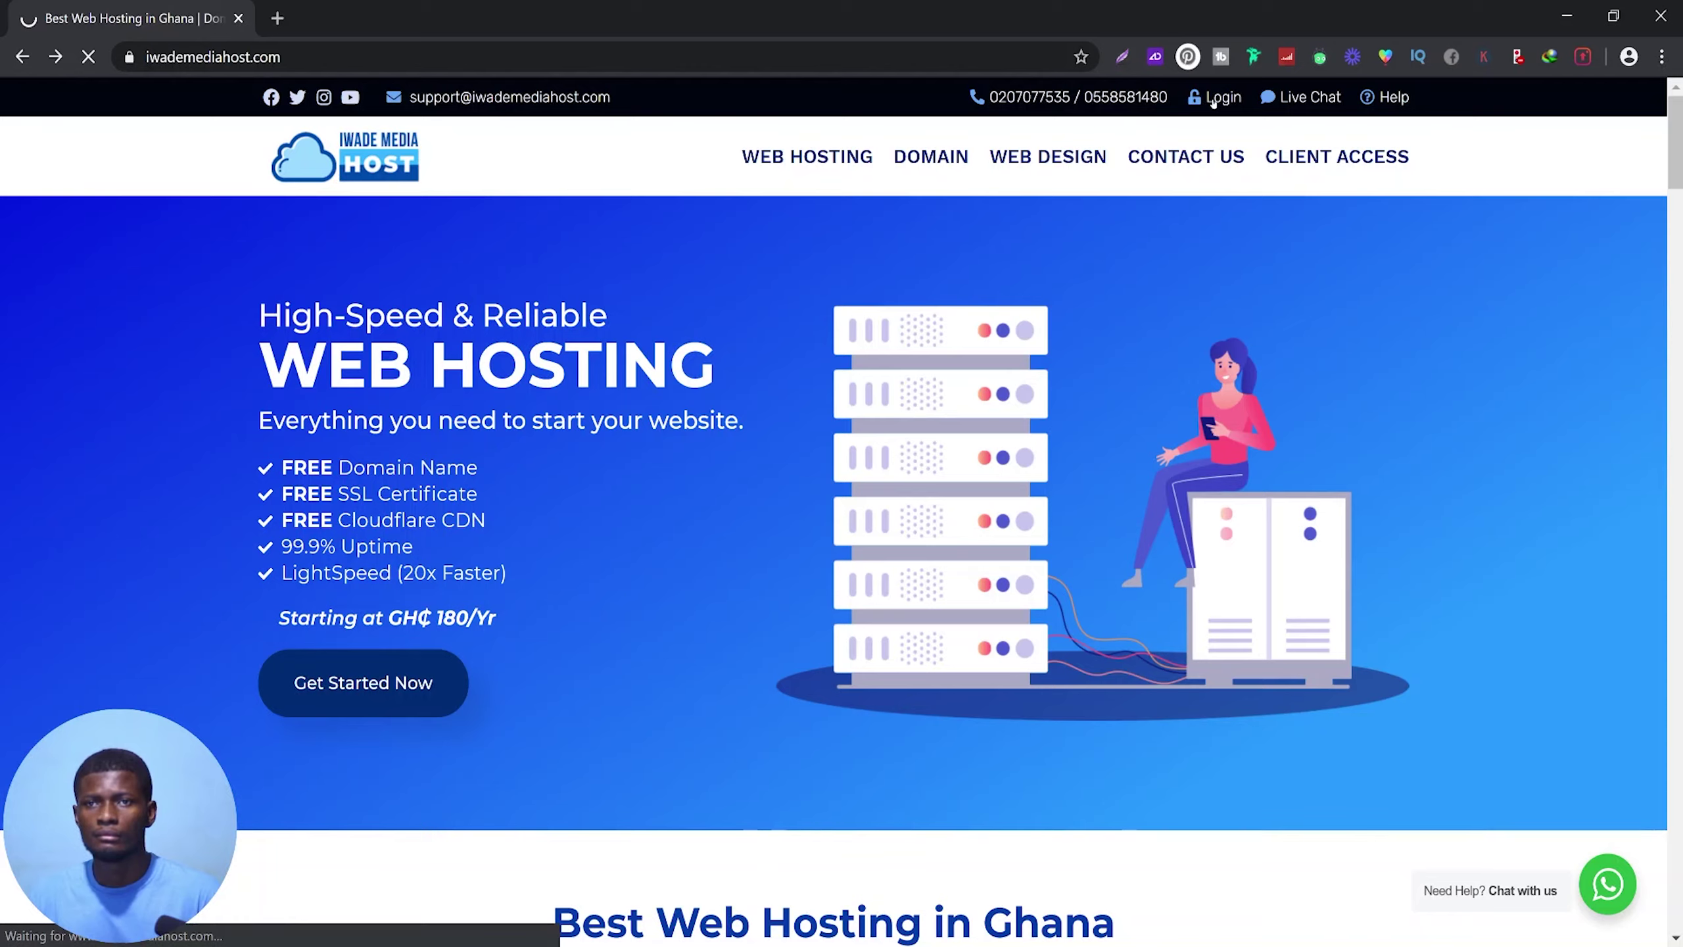
Sign in to the client area with the account e-mail address and password
click(1089, 404)
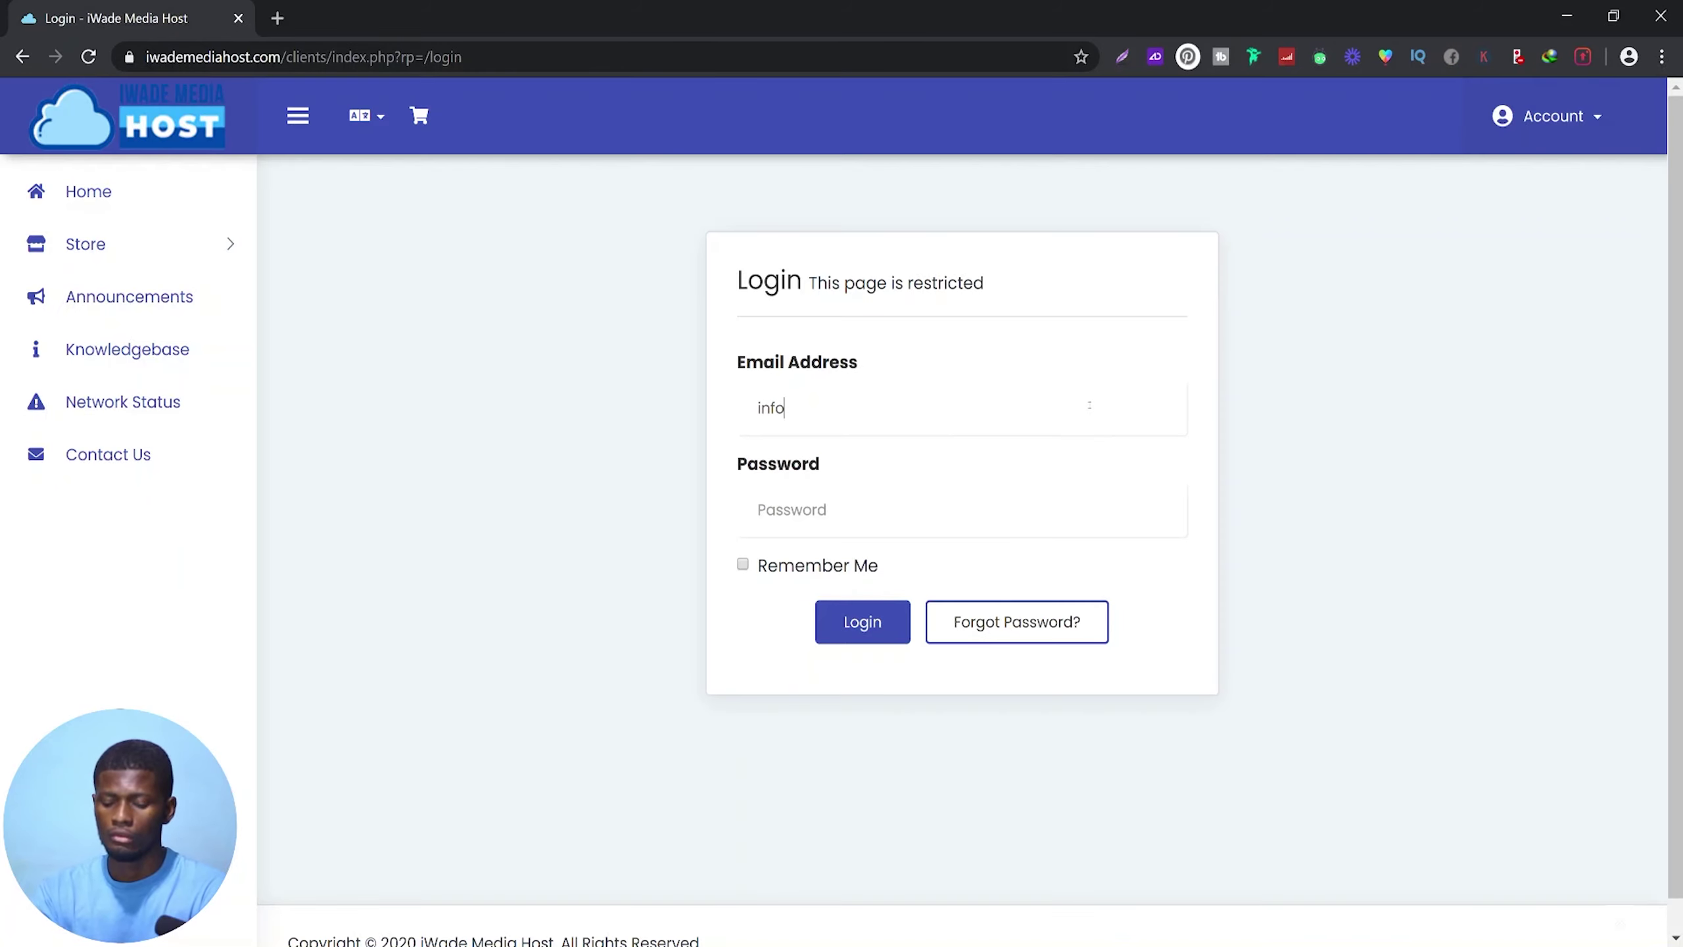
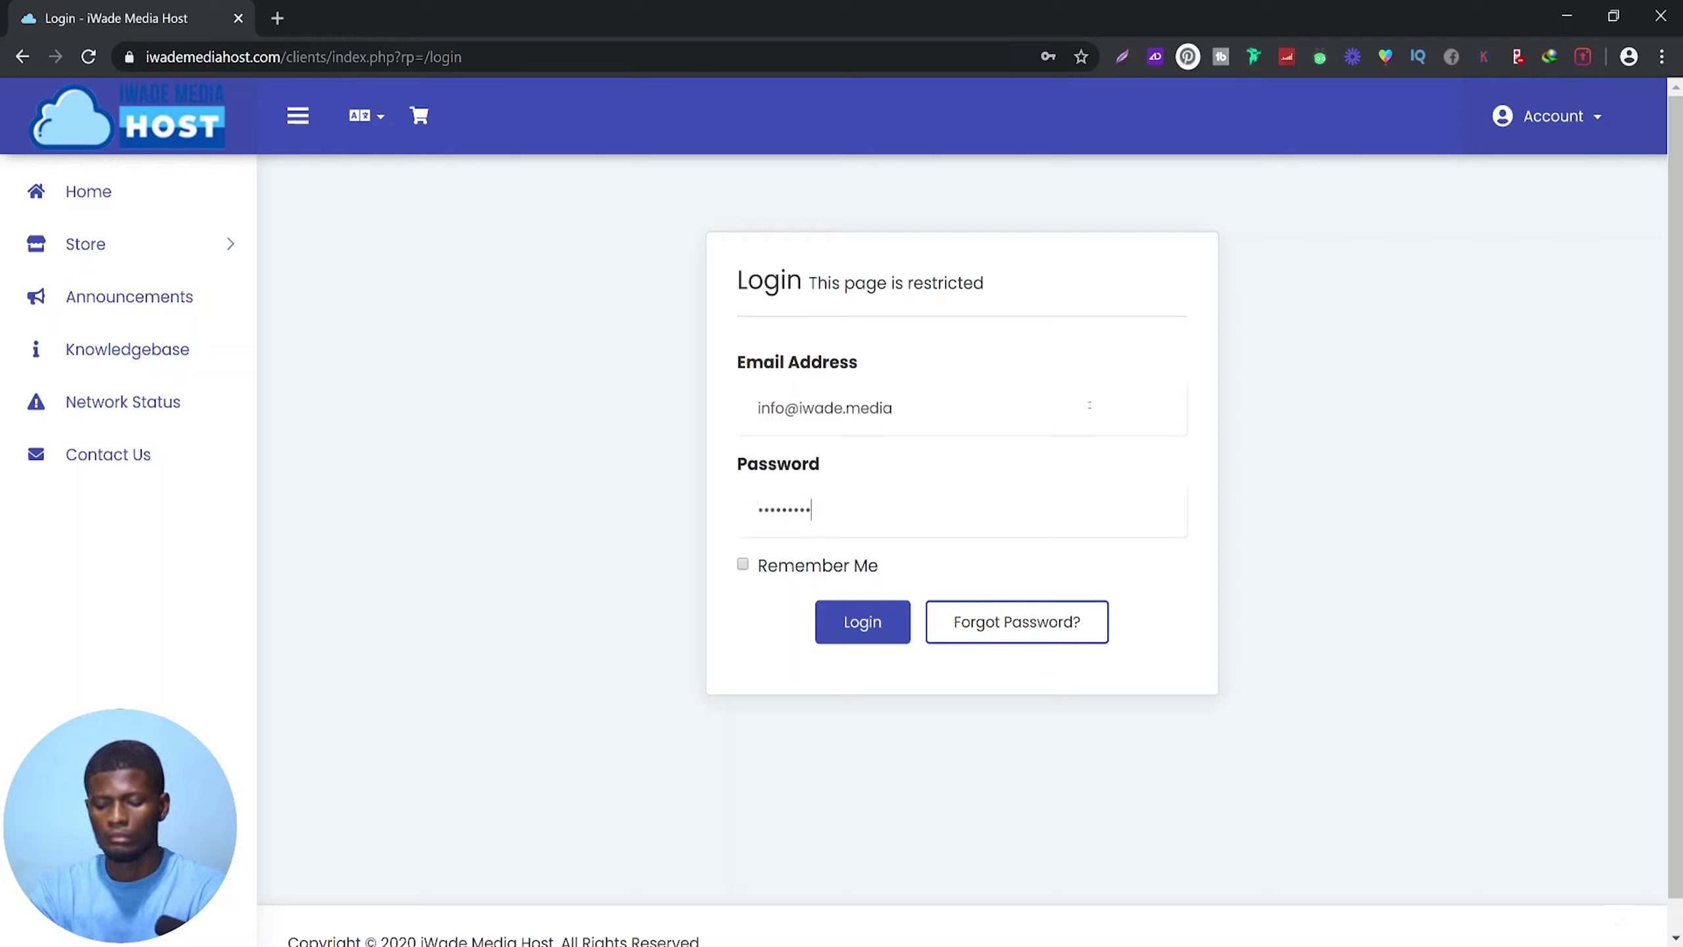
key(Return)
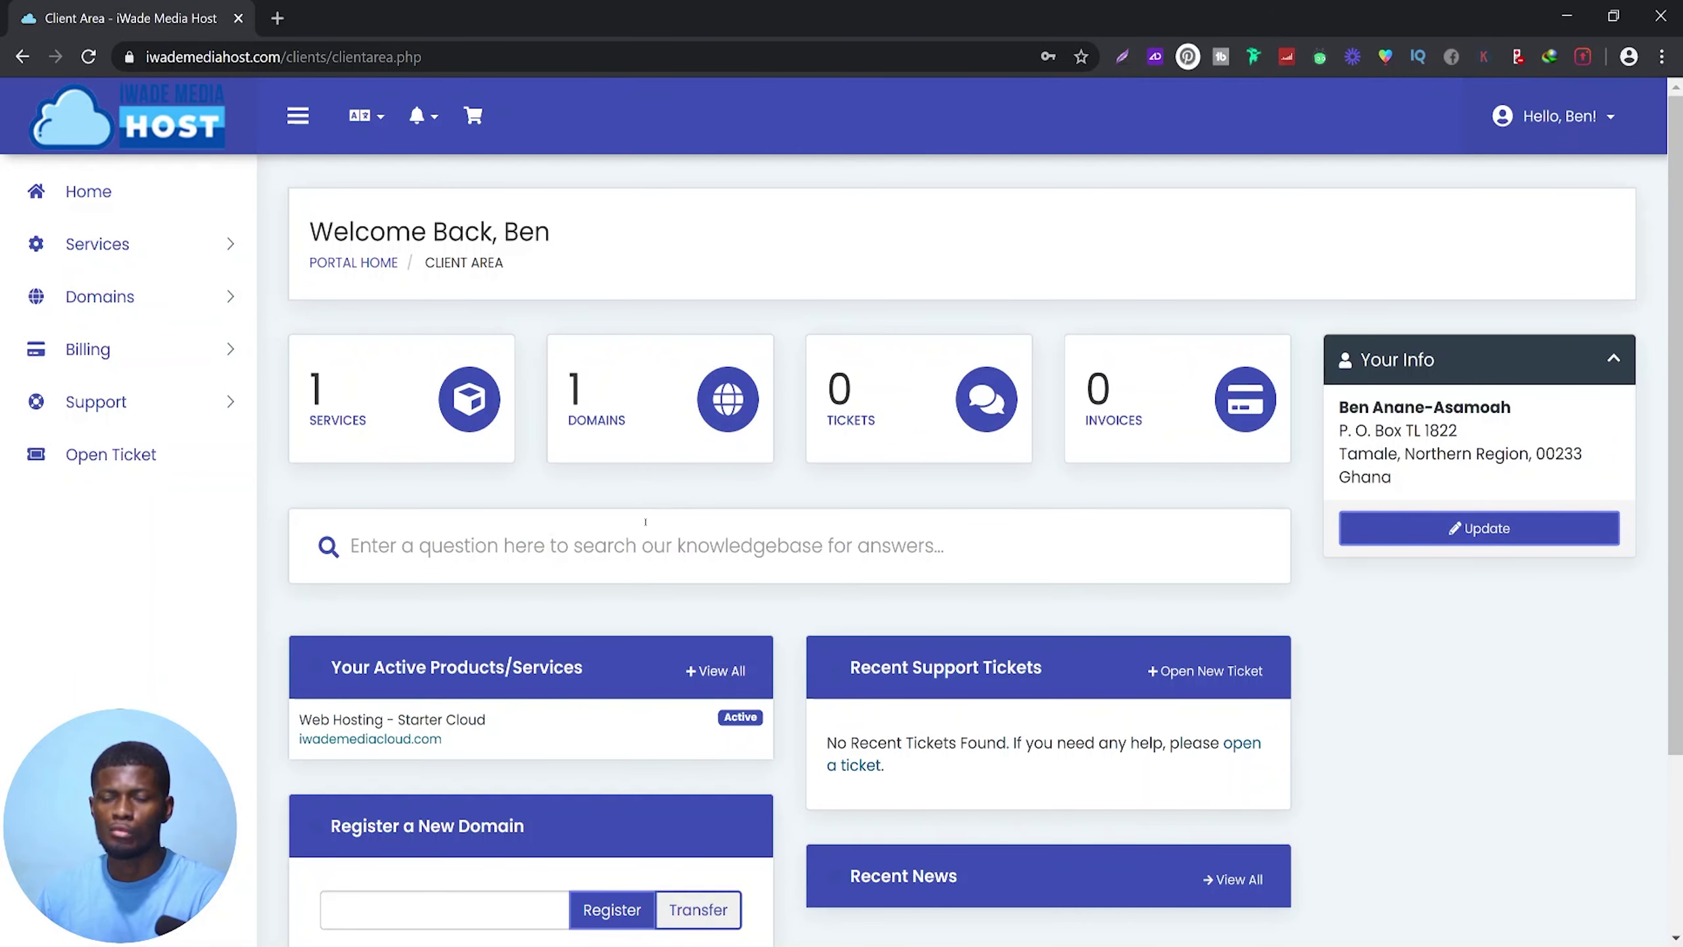
Open the Web Hosting – Starter Cloud service and log in to its cPanel
click(492, 727)
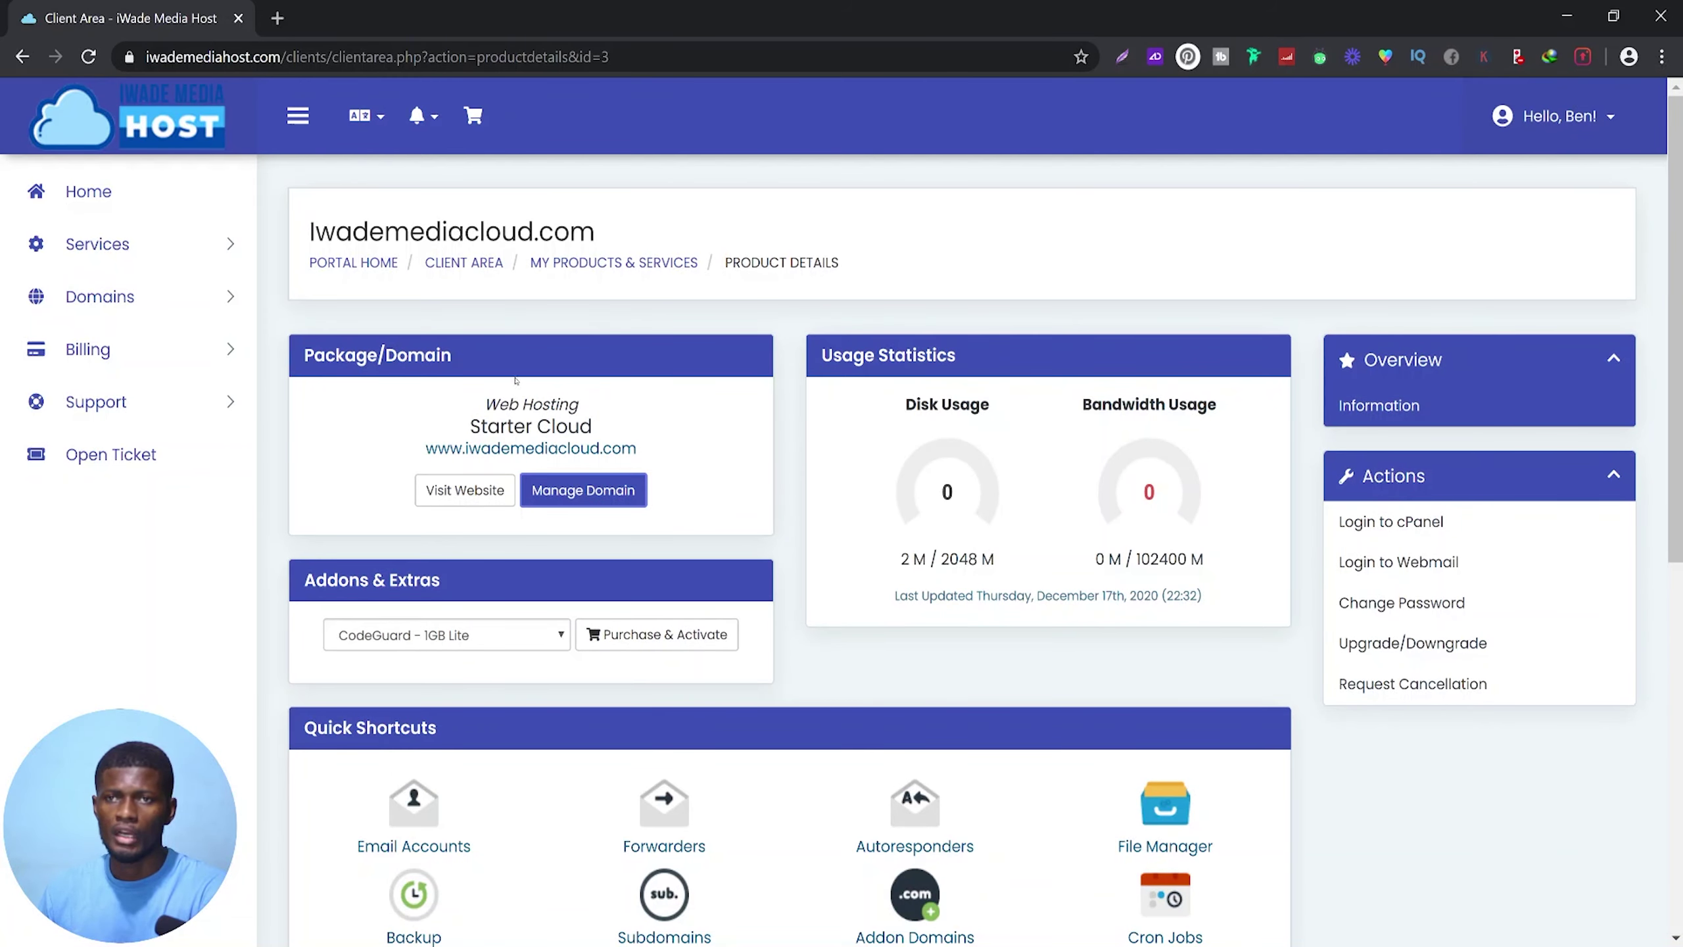
click(1381, 522)
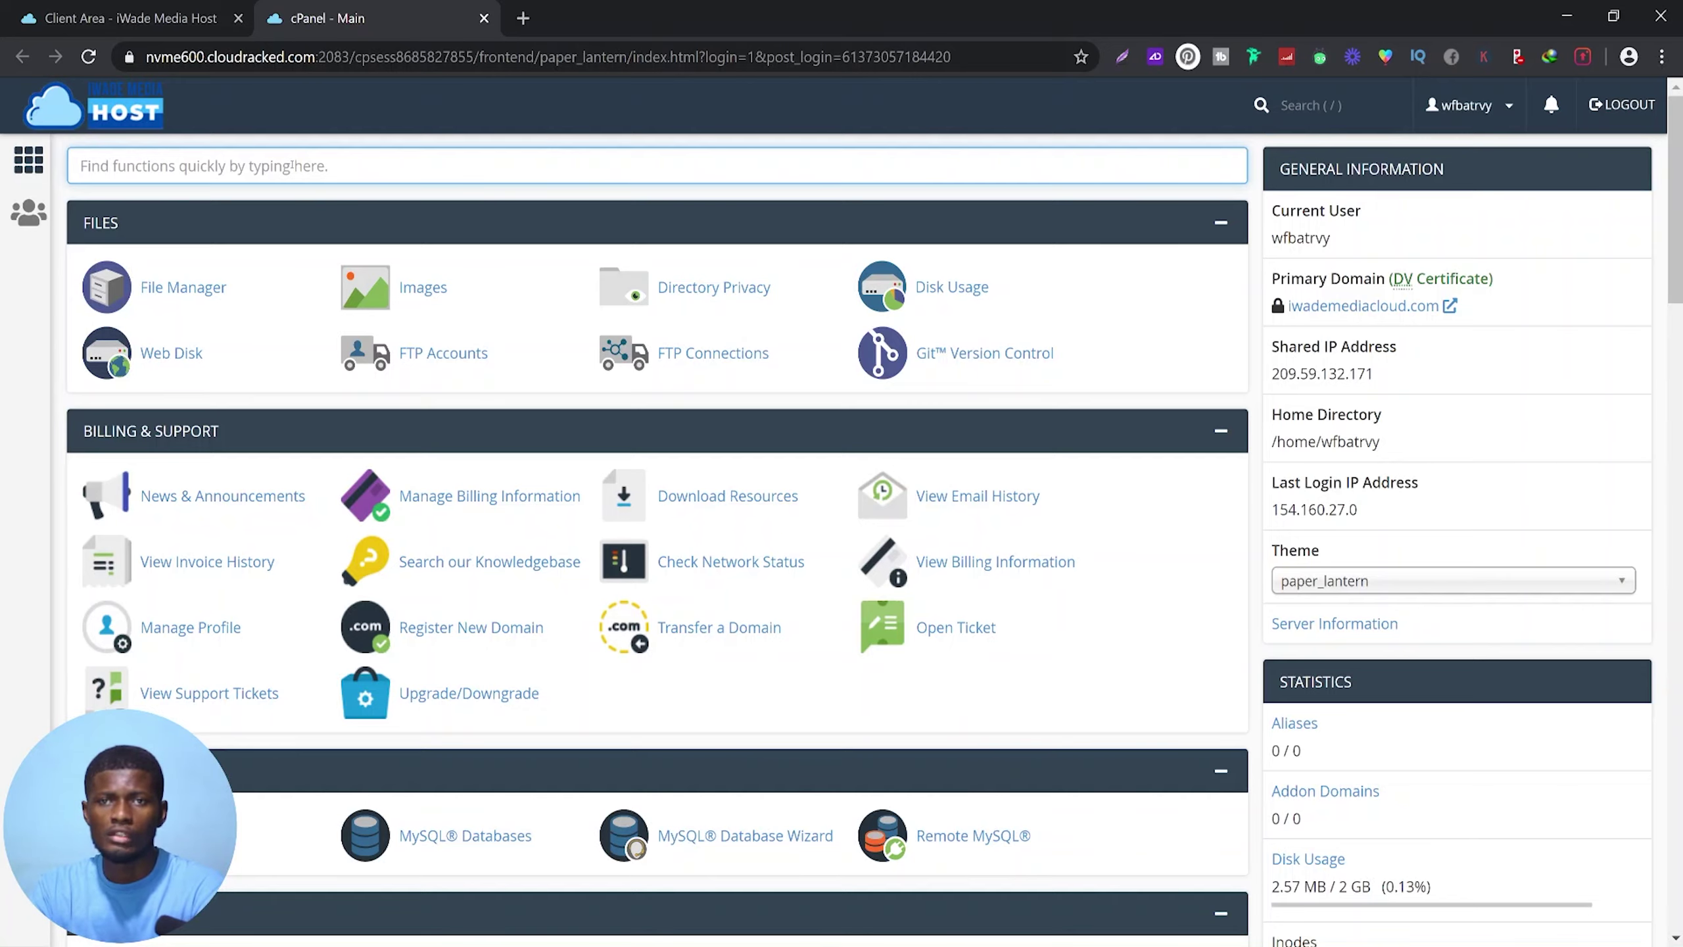
Clear the 'wordpres' function search and open WordPress from the Softaculous Apps Installer
text(word)
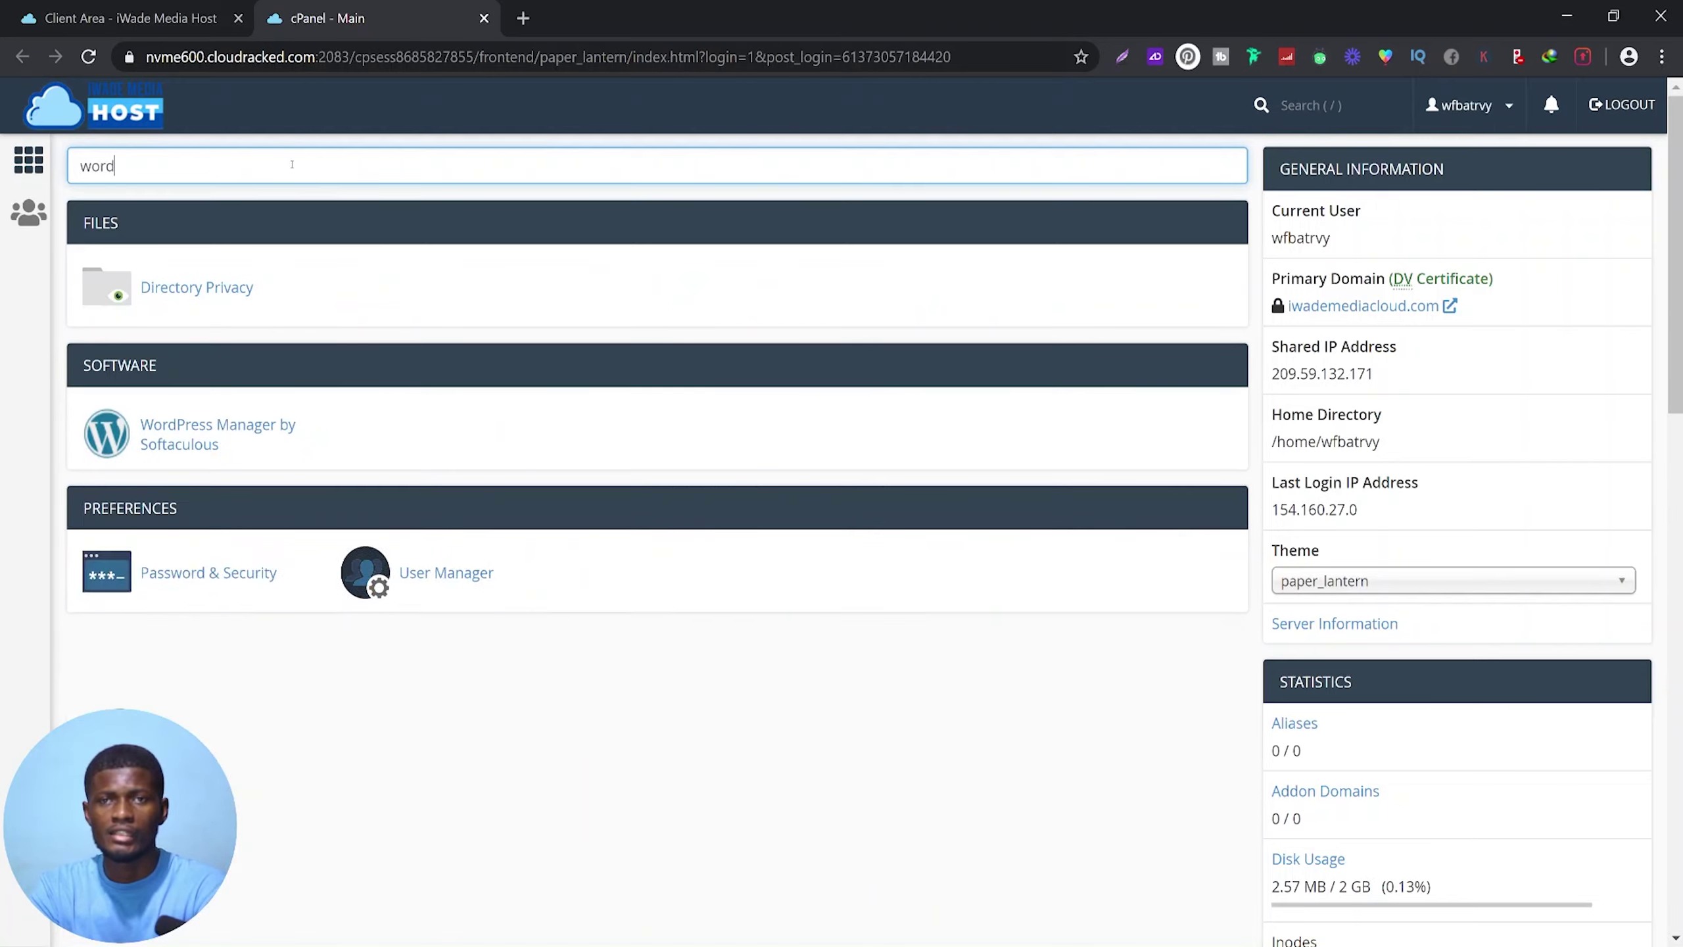
text(pres)
key(ctrl+a)
key(BackSpace)
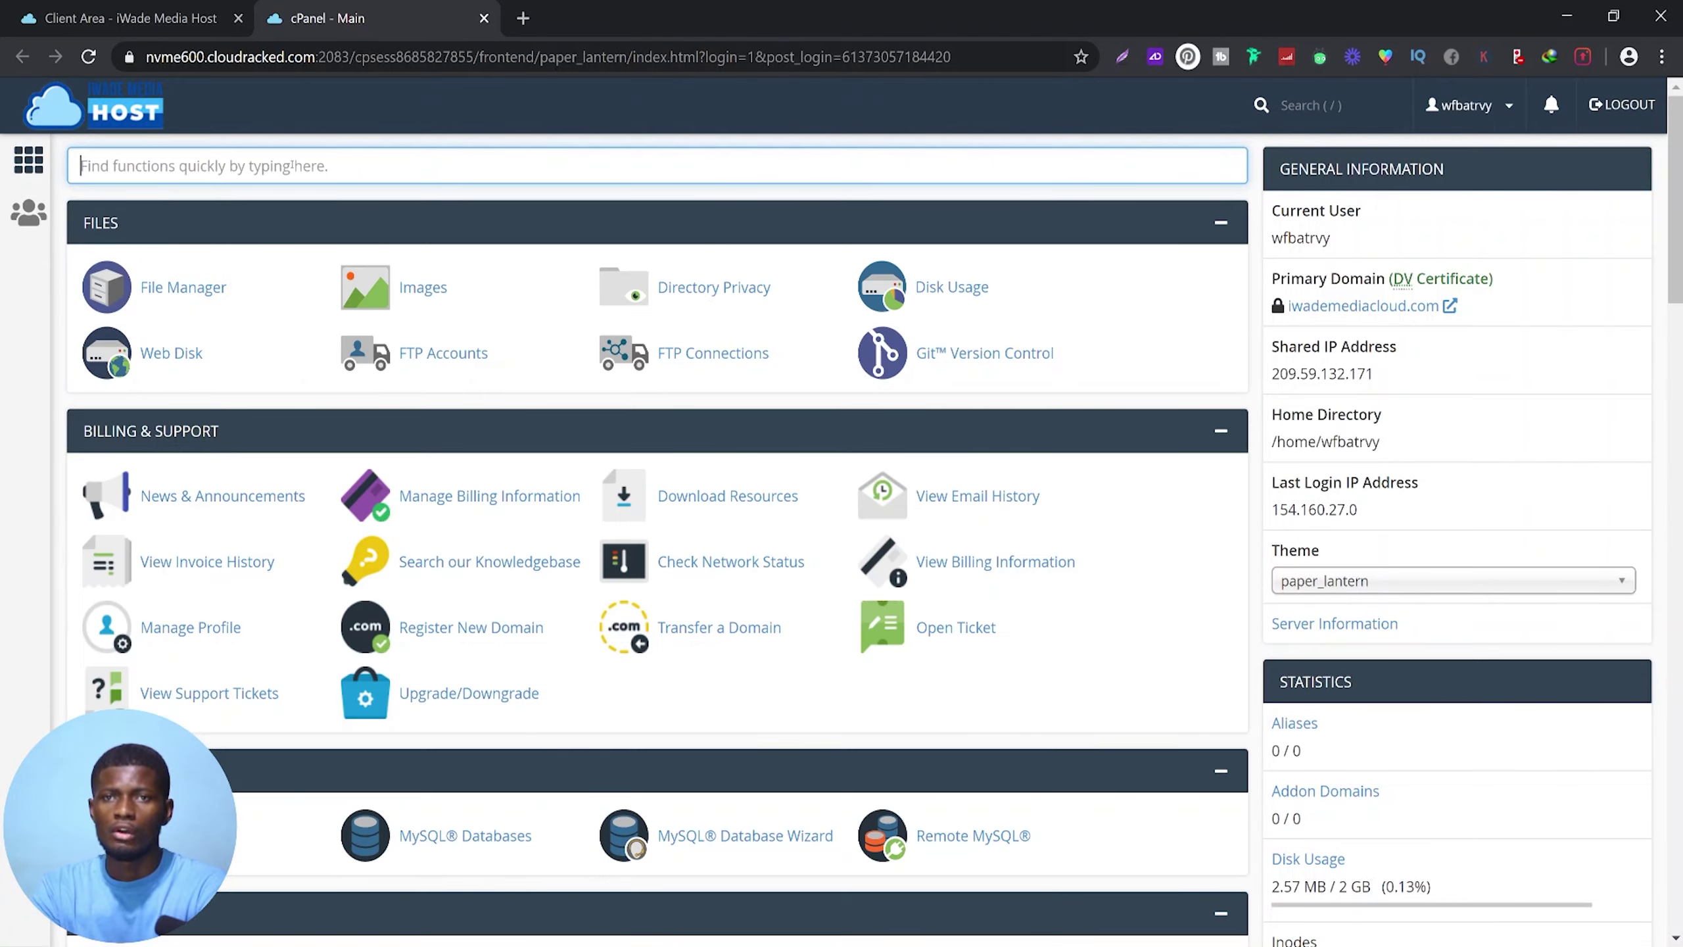
scroll(293, 286, down, 20)
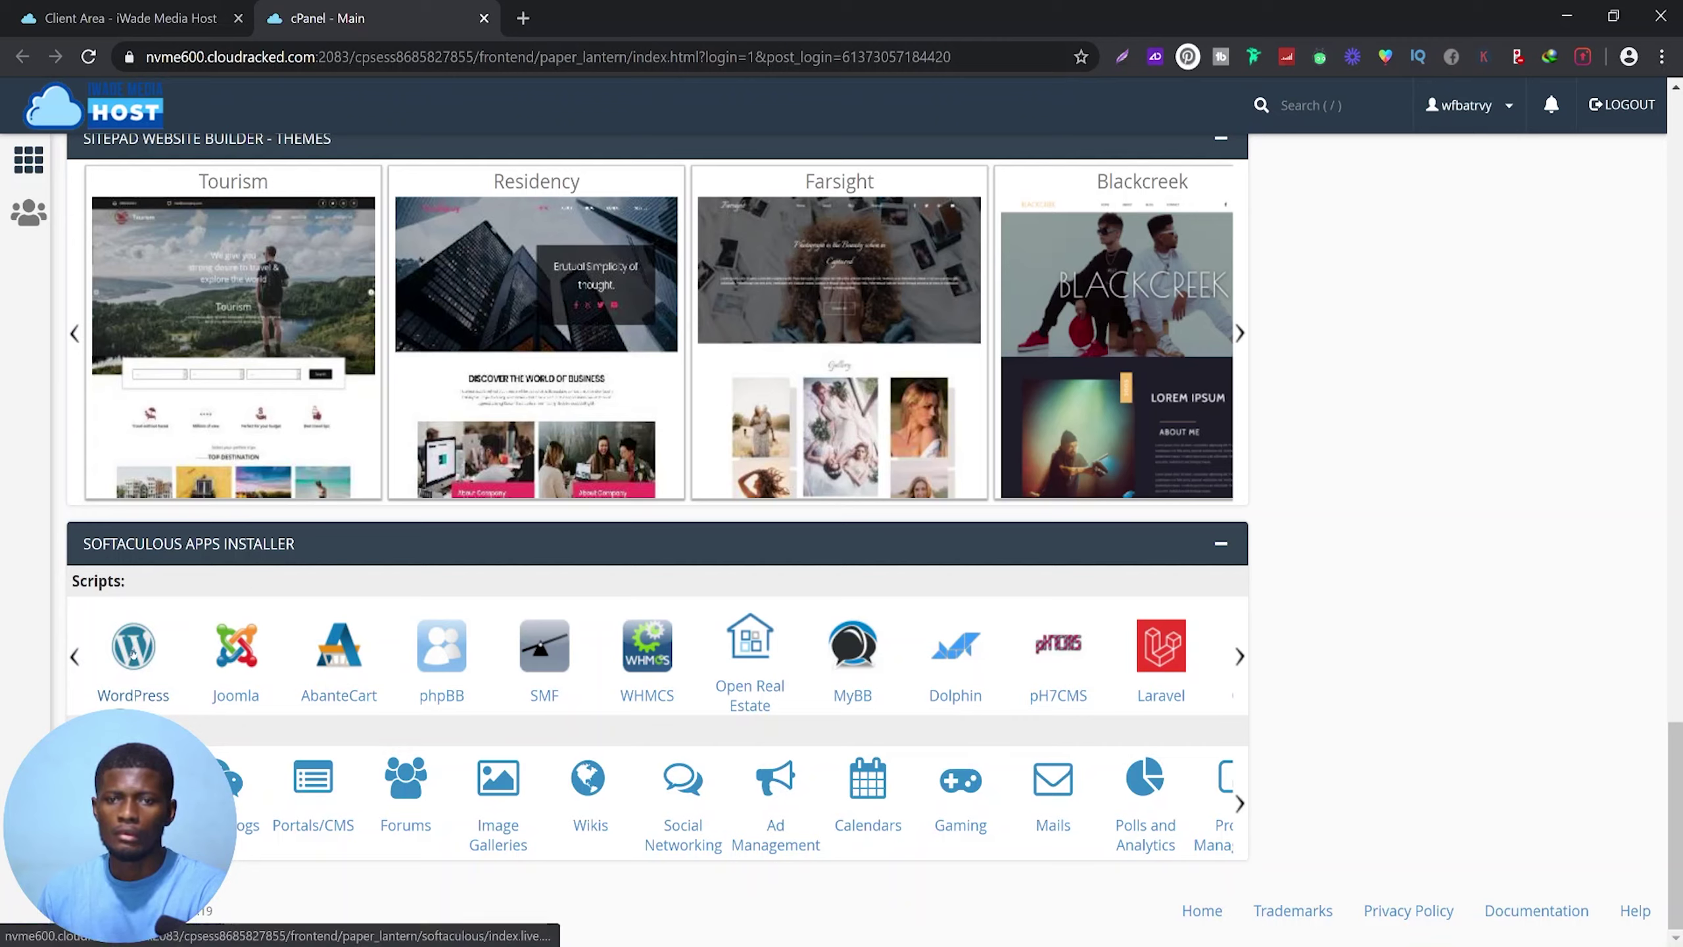
click(132, 652)
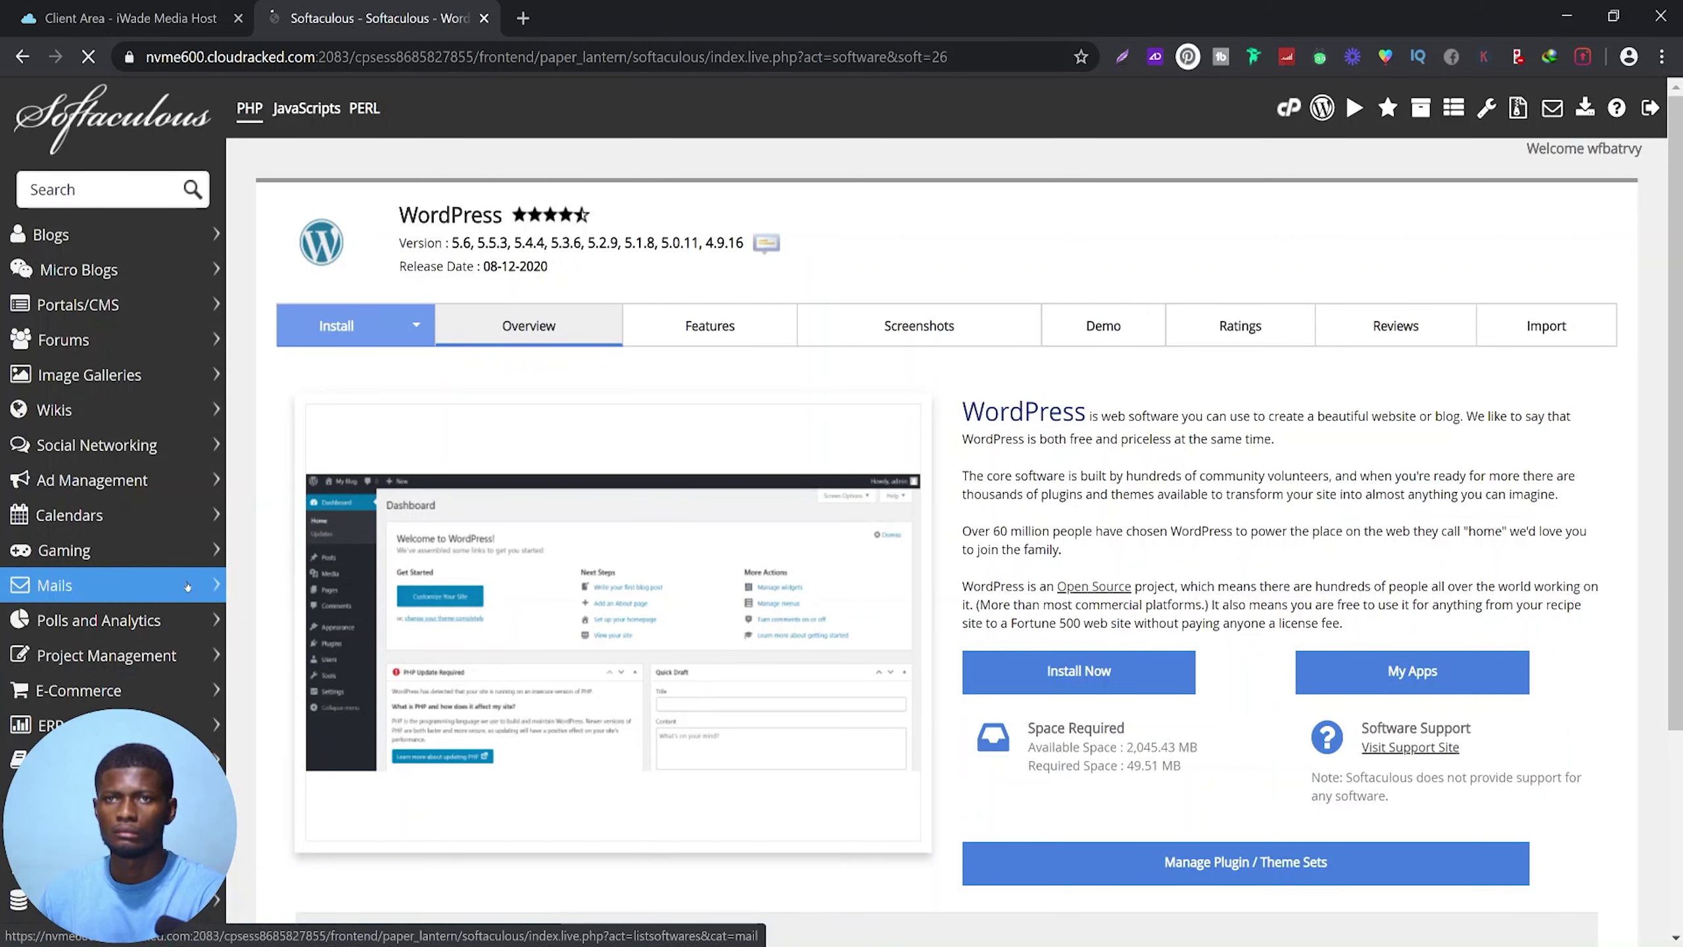
click(1082, 672)
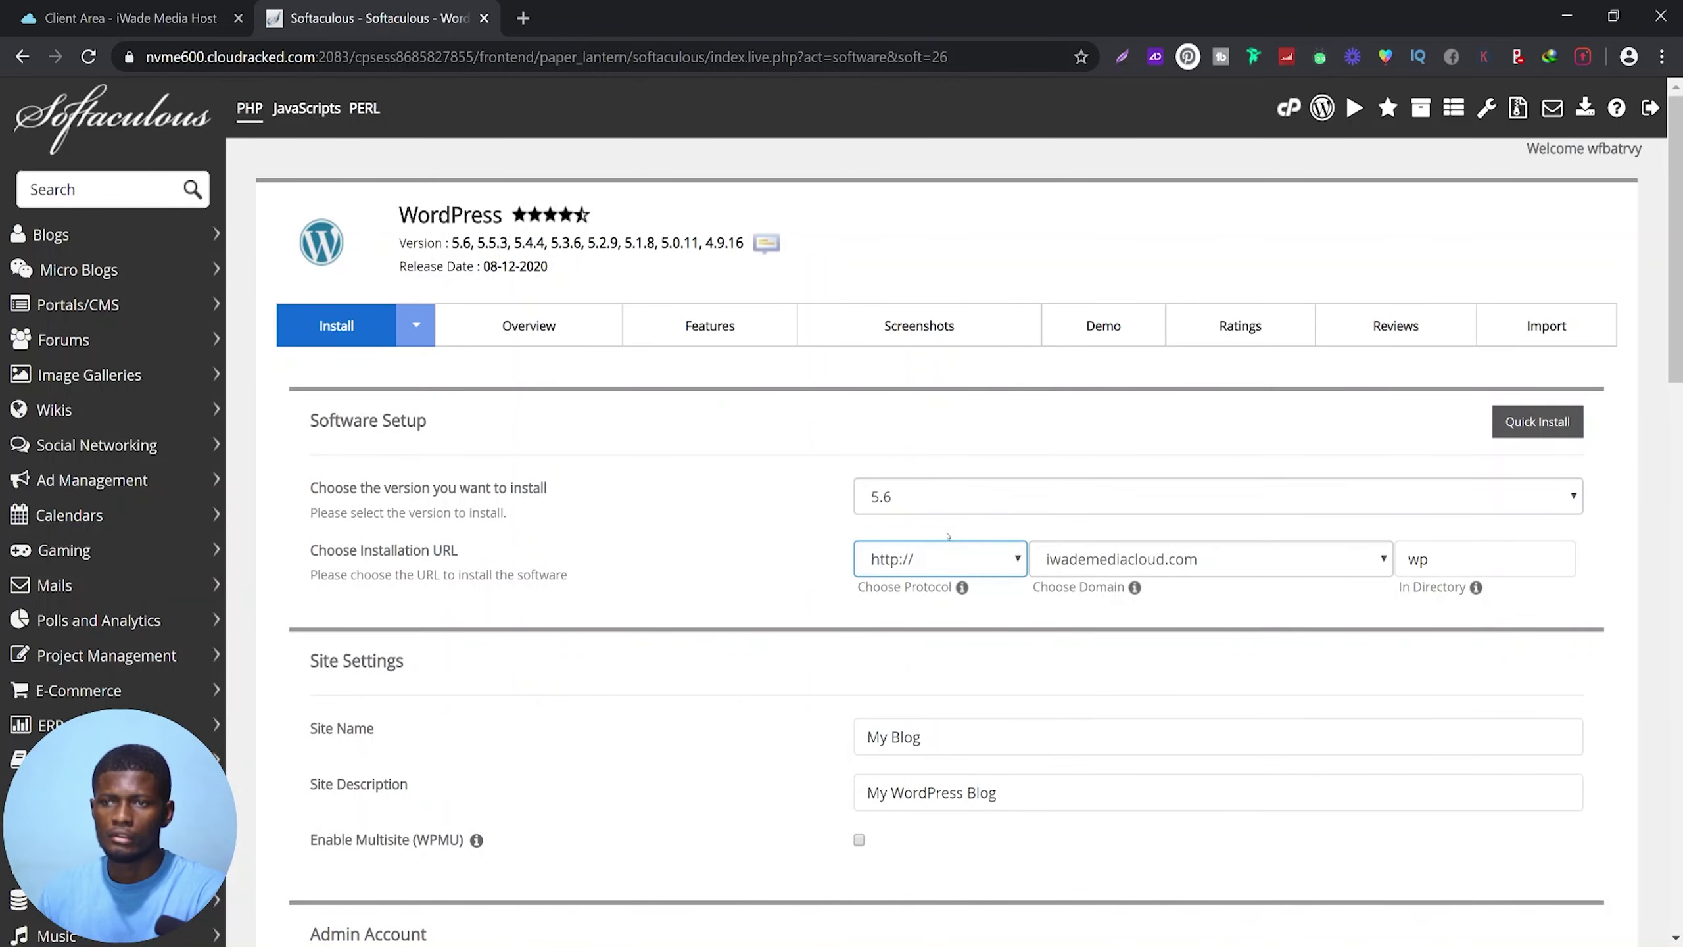
click(916, 501)
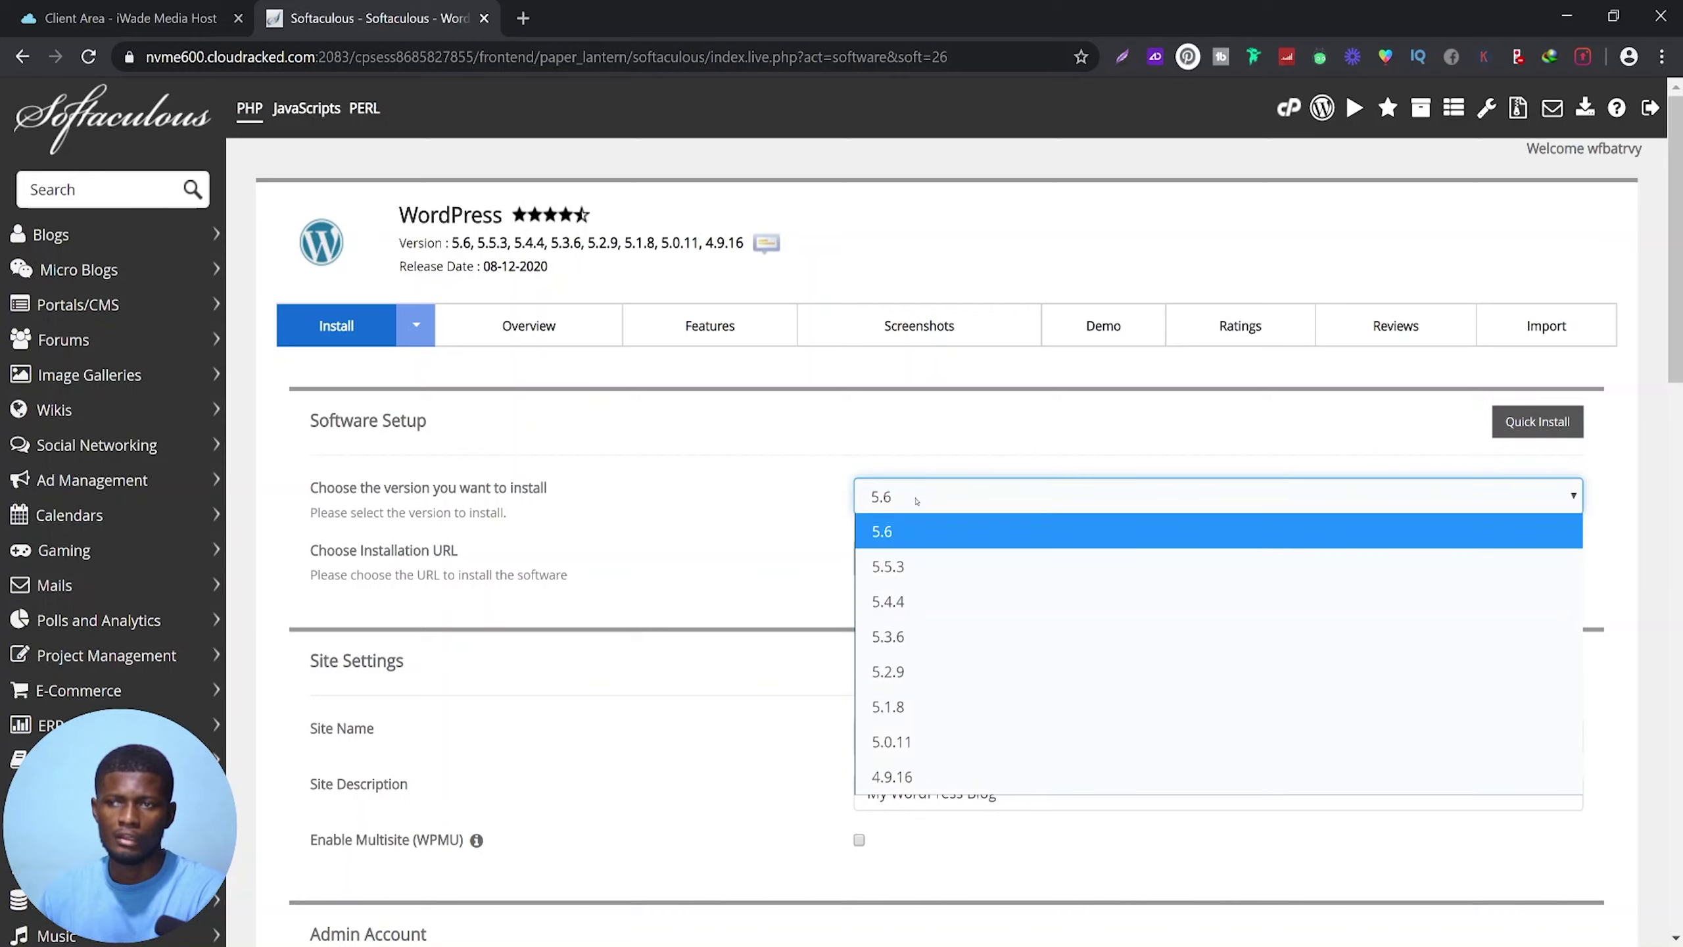
click(916, 500)
click(917, 500)
click(897, 532)
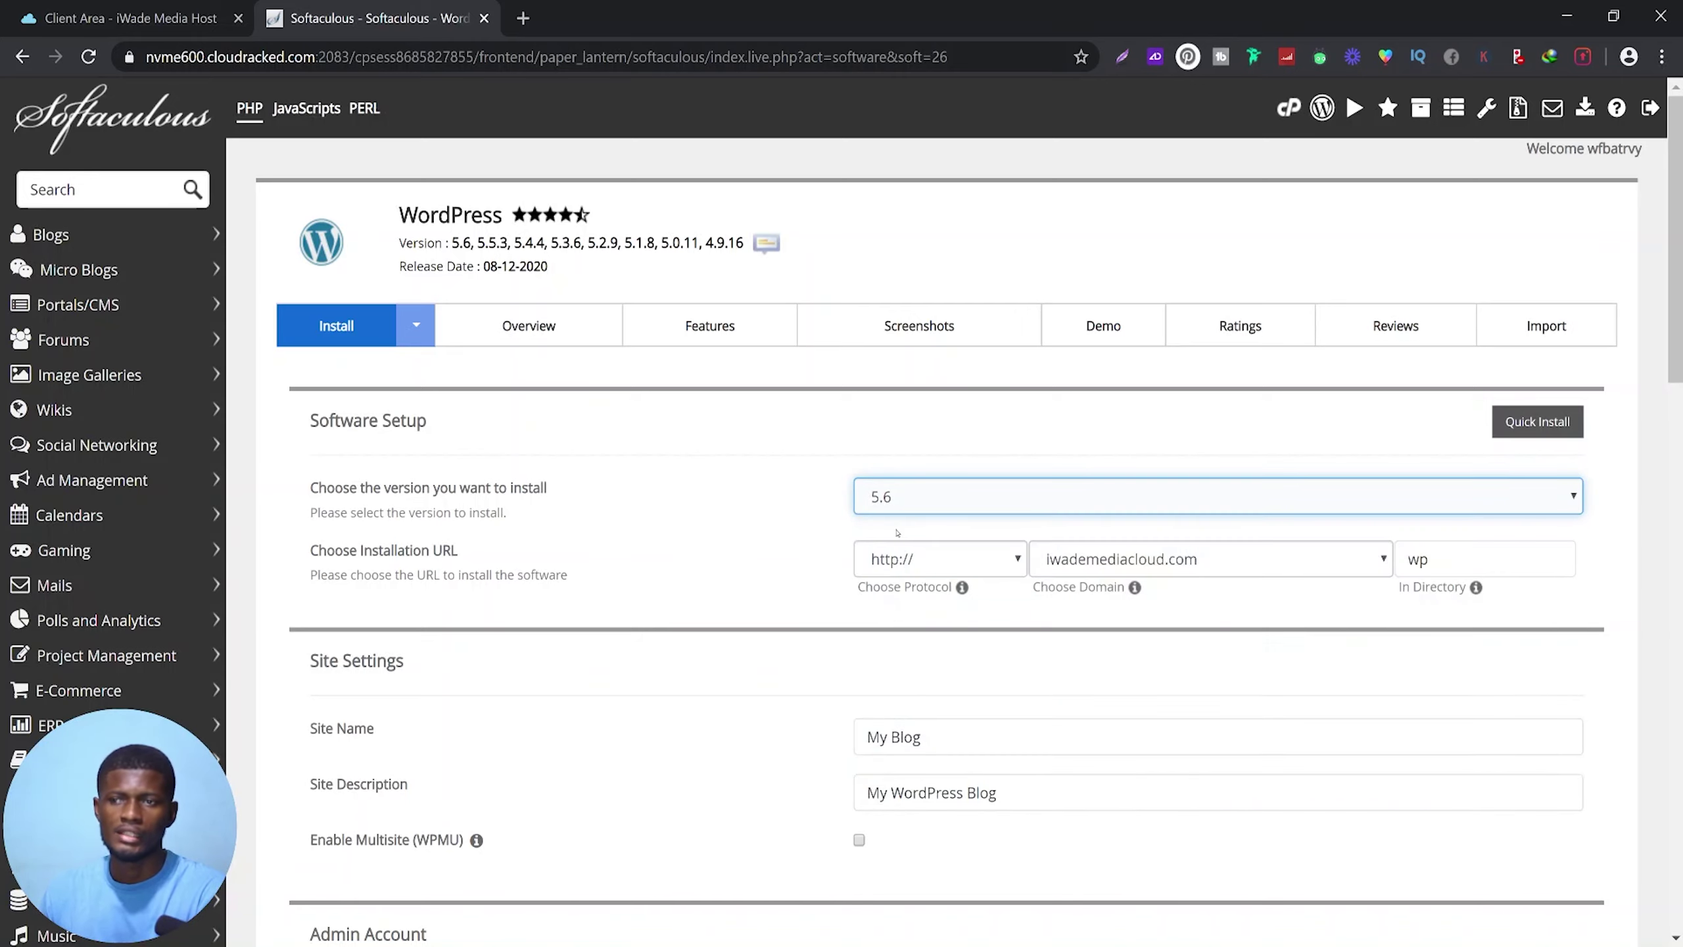
click(958, 557)
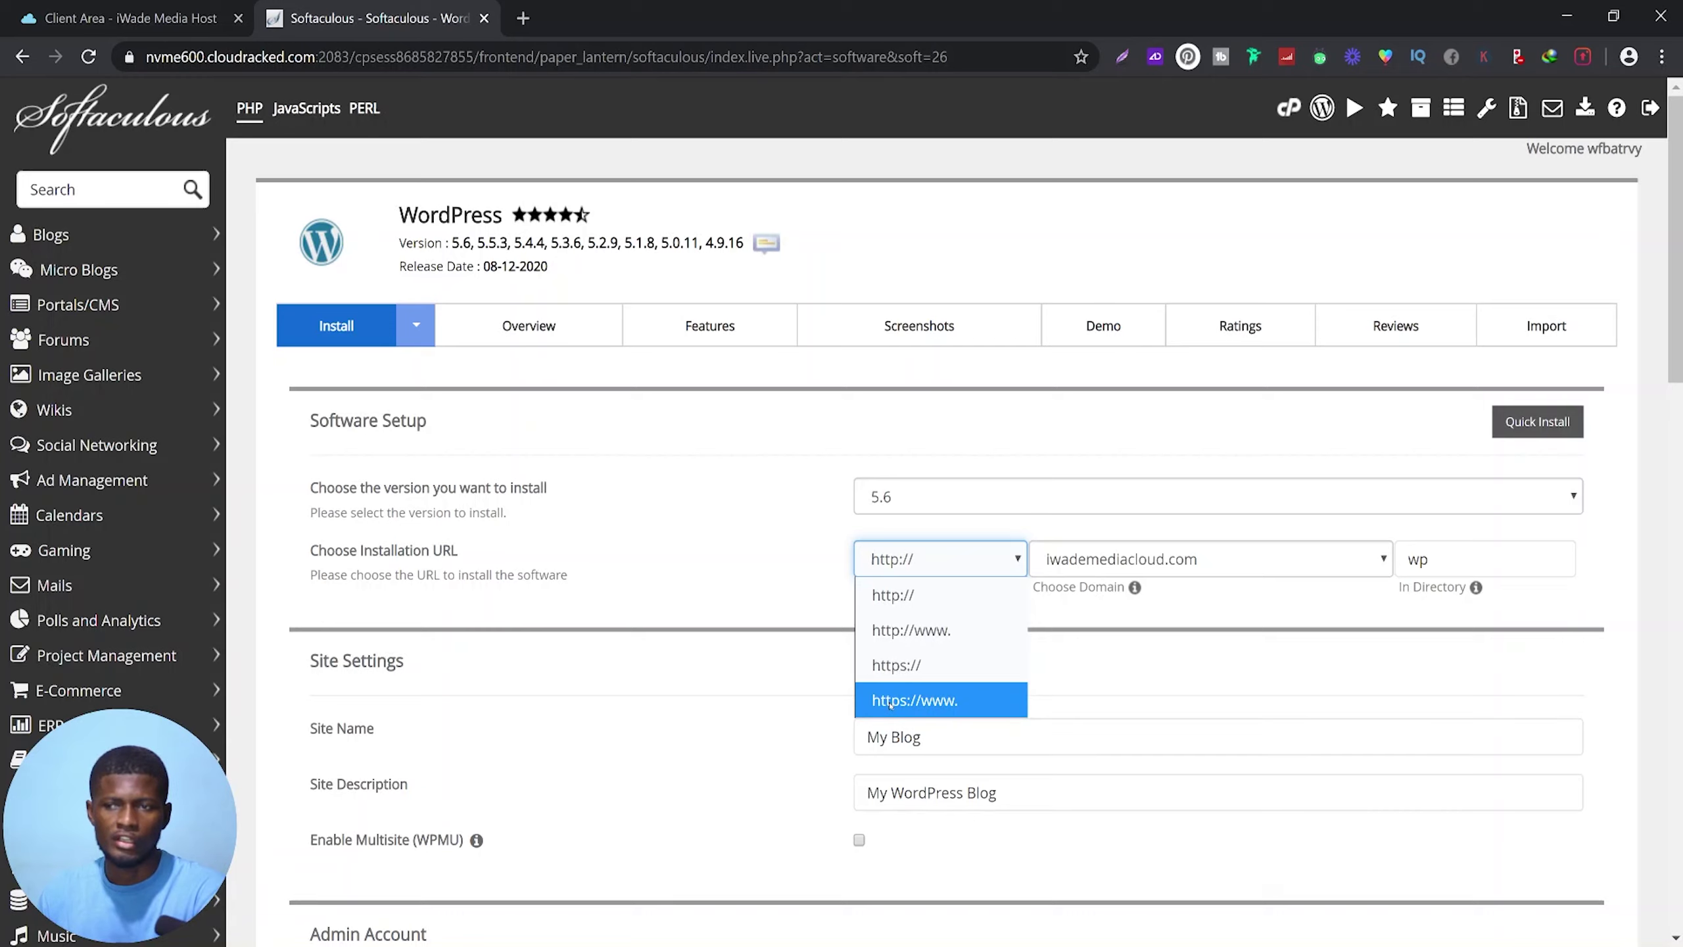
click(894, 701)
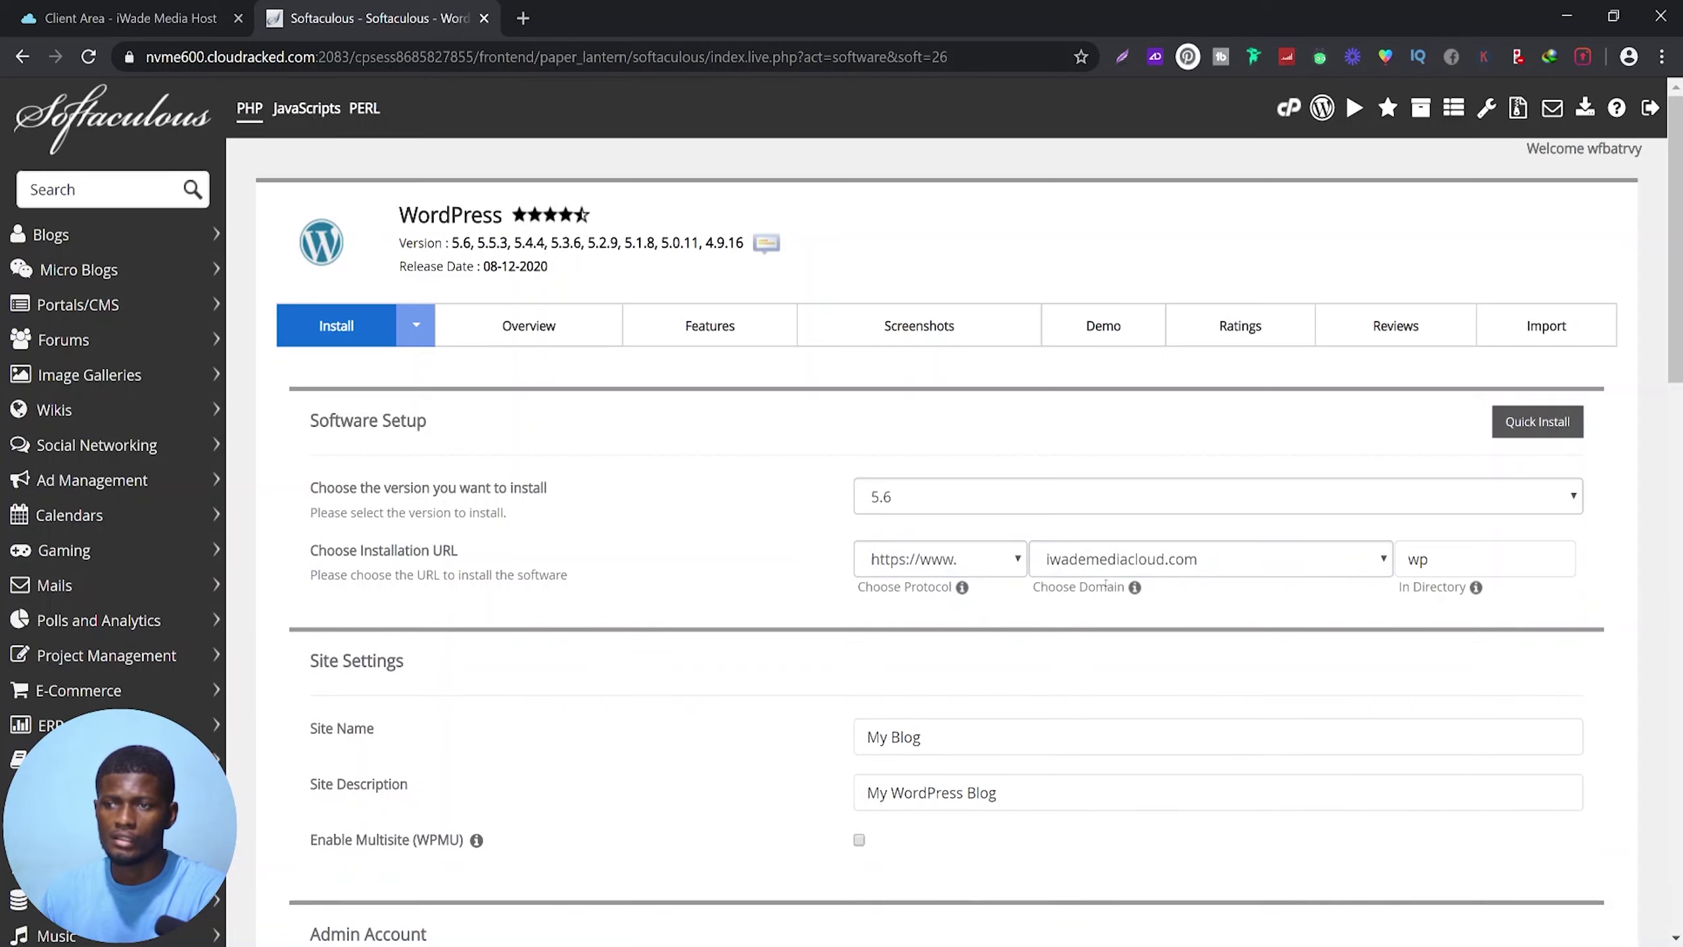
Keep iwademediacloud.com as the domain and clear 'wp' from In Directory to install at root
click(1168, 566)
click(1176, 560)
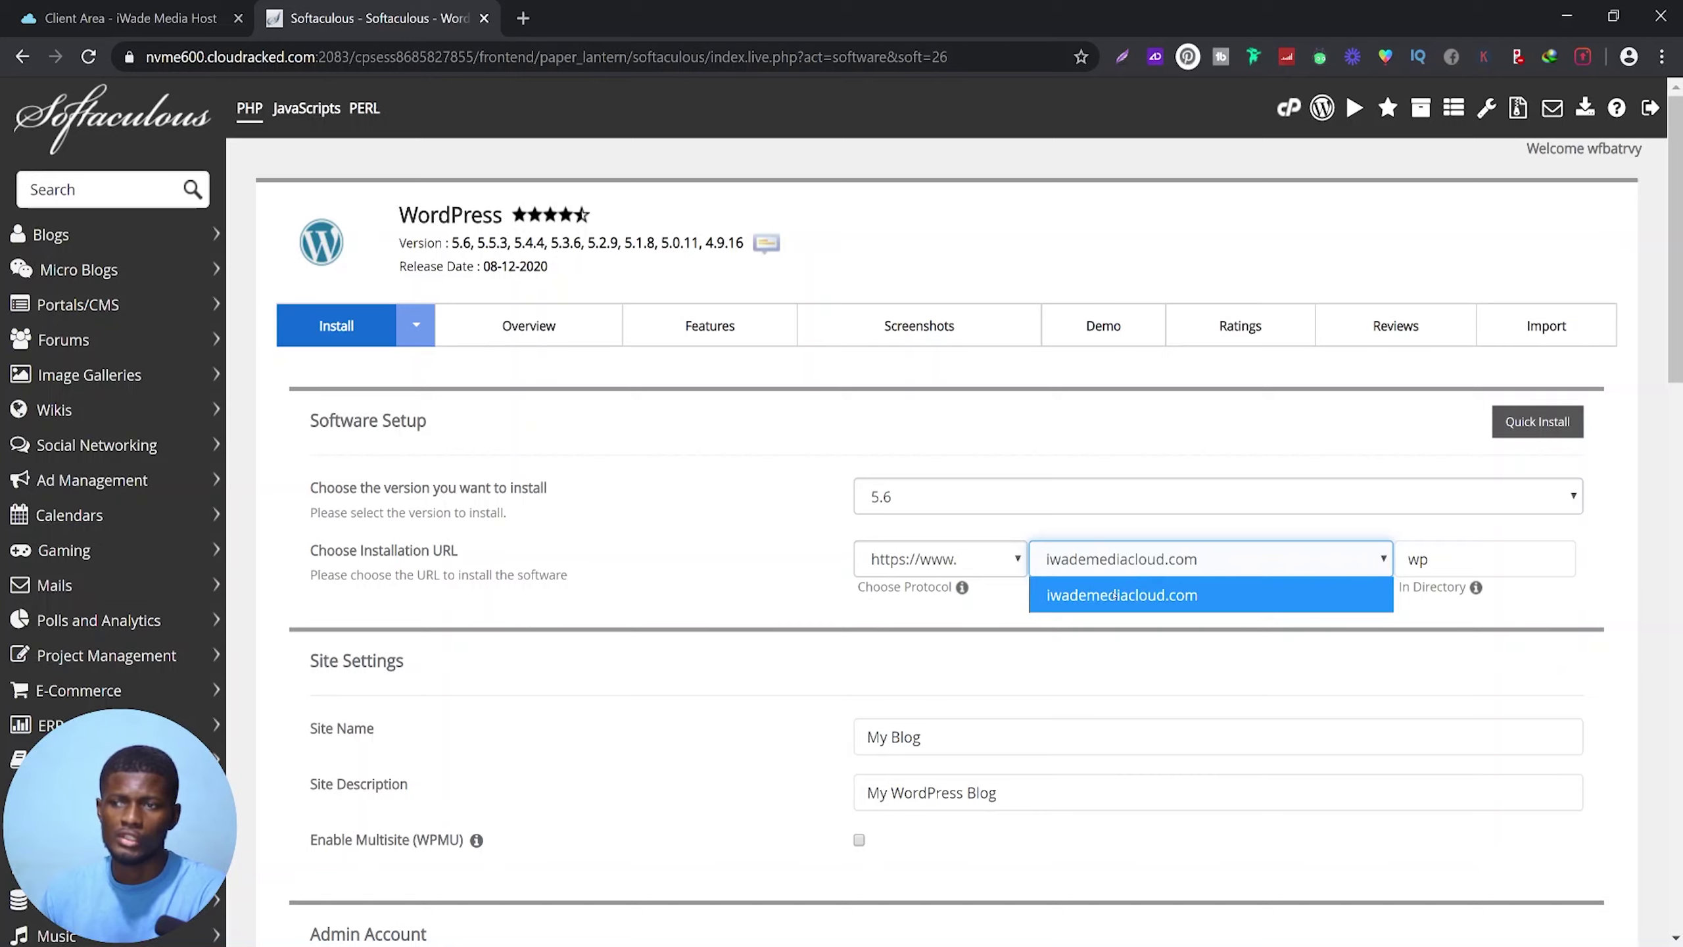
click(1103, 597)
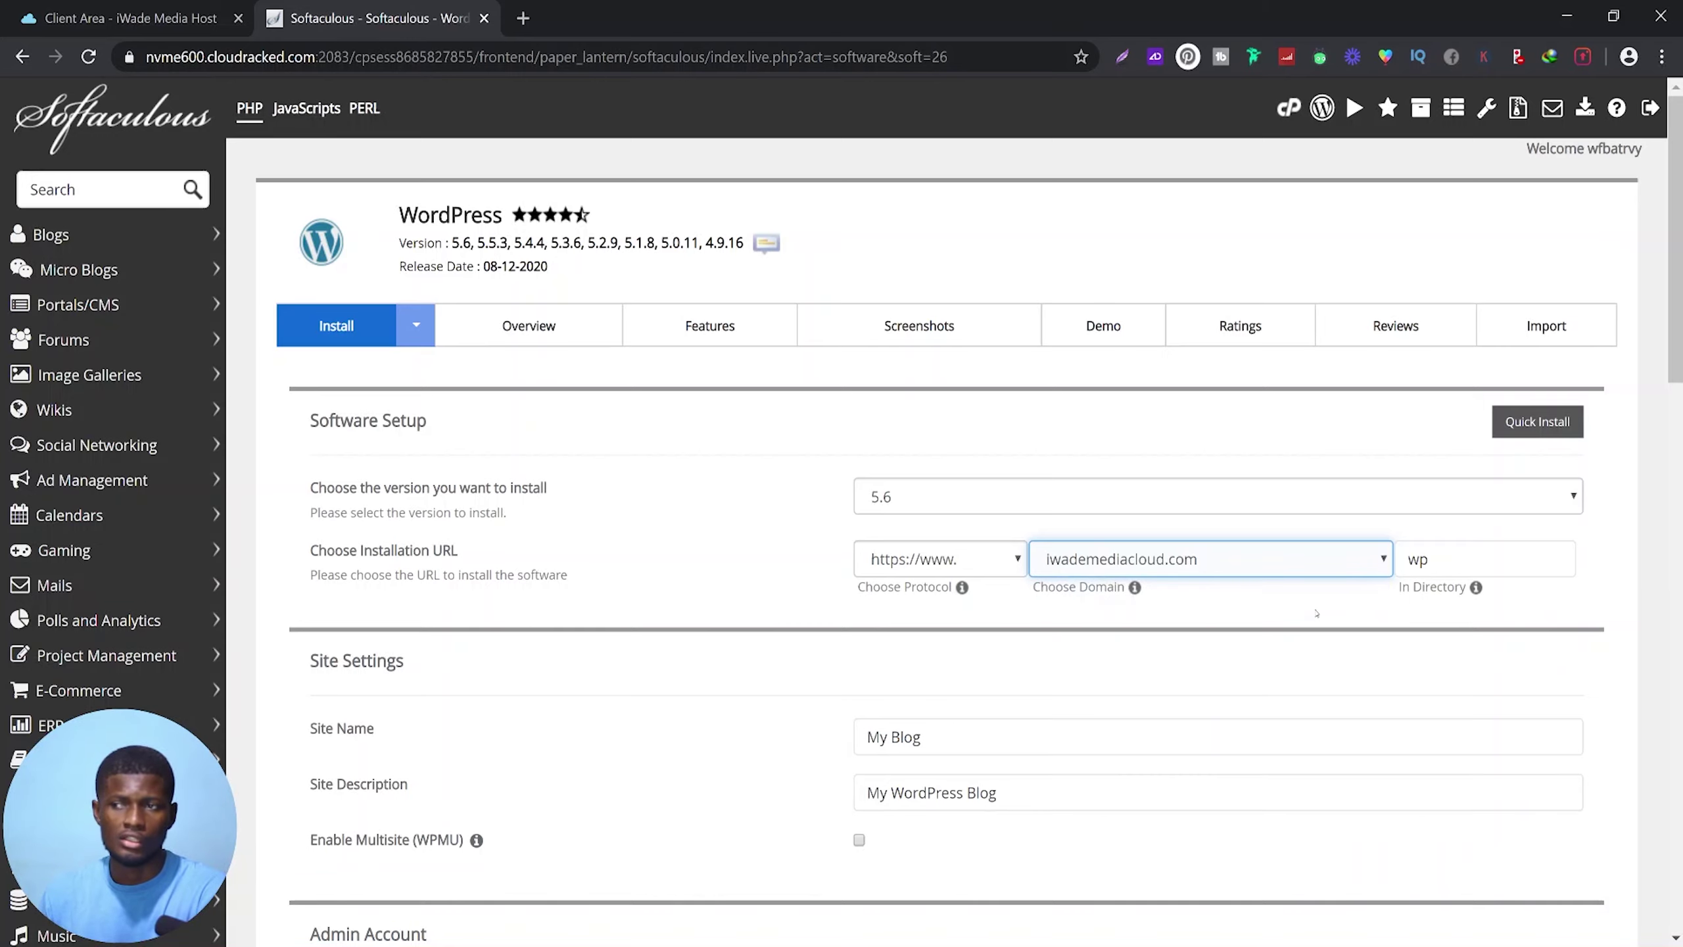
click(1435, 557)
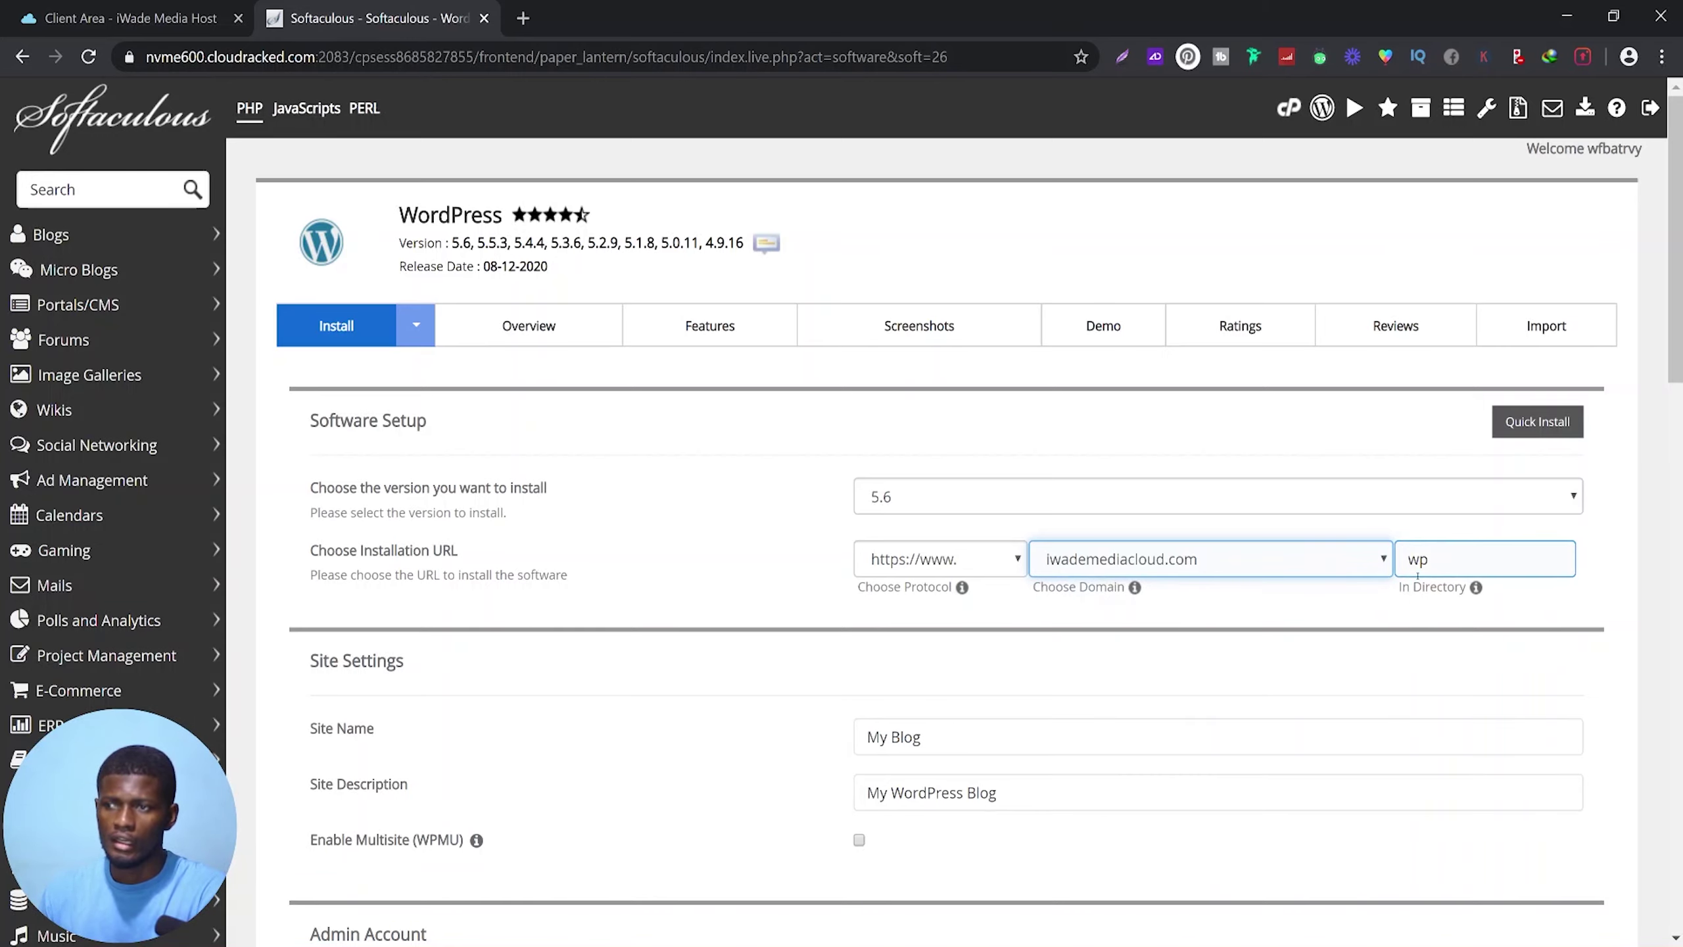
double_click(1417, 572)
key(BackSpace)
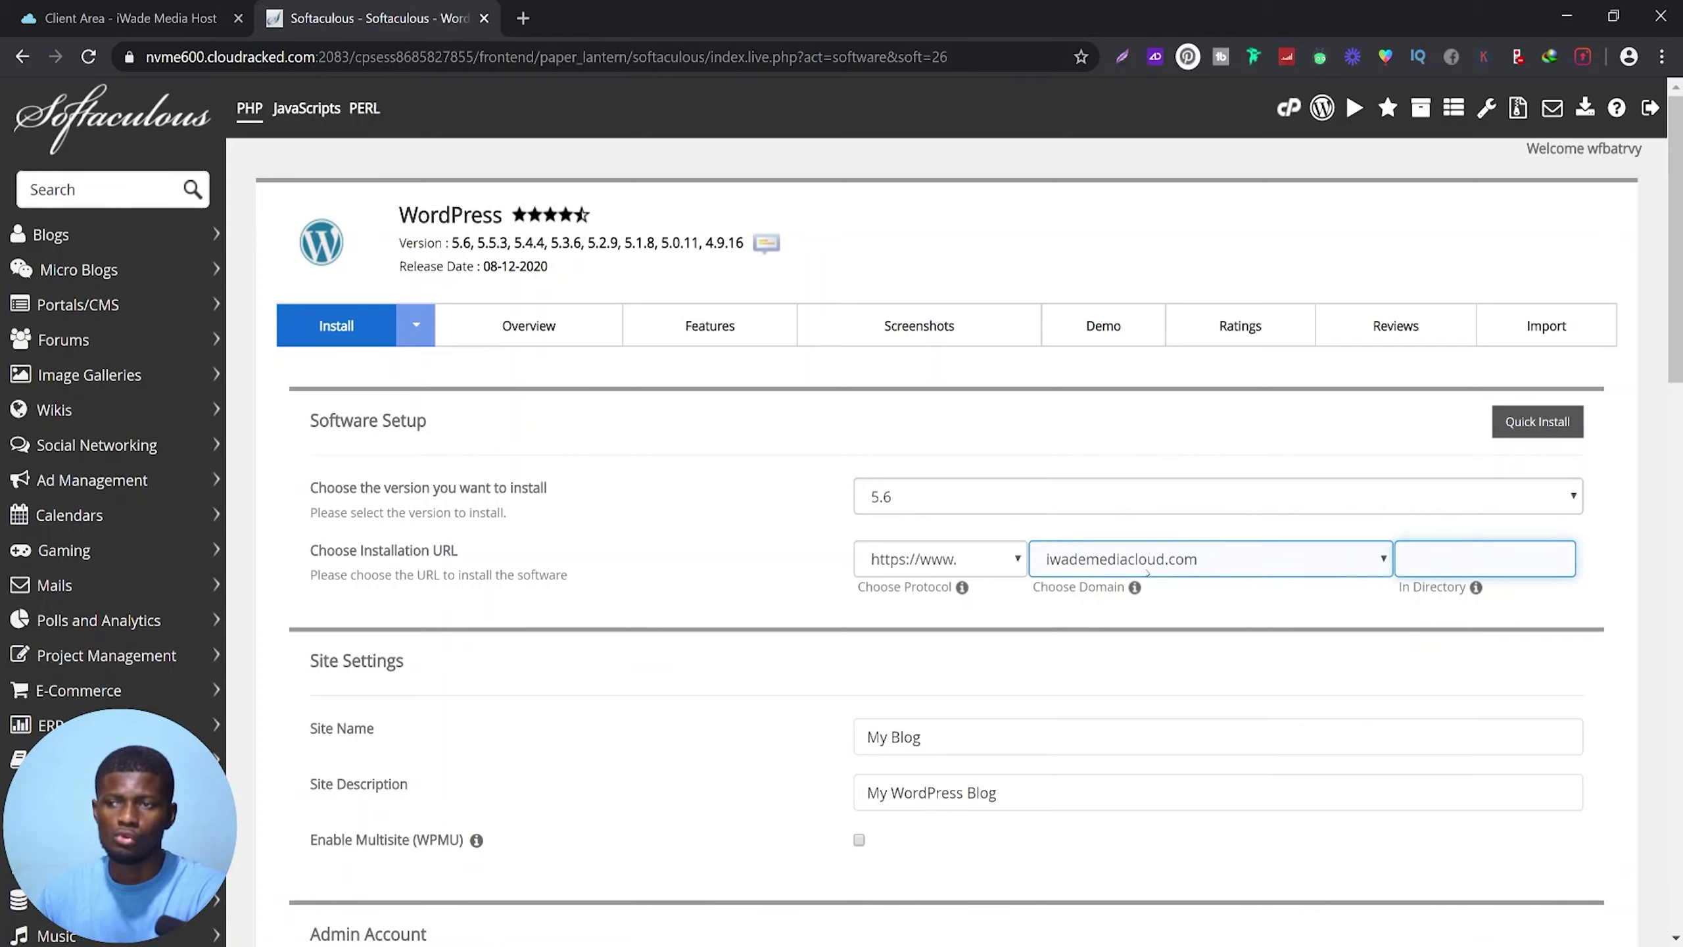
Replace 'My Blog' with site name 'iWade Media' and description 'Best web design agency'
scroll(929, 600, down, 2)
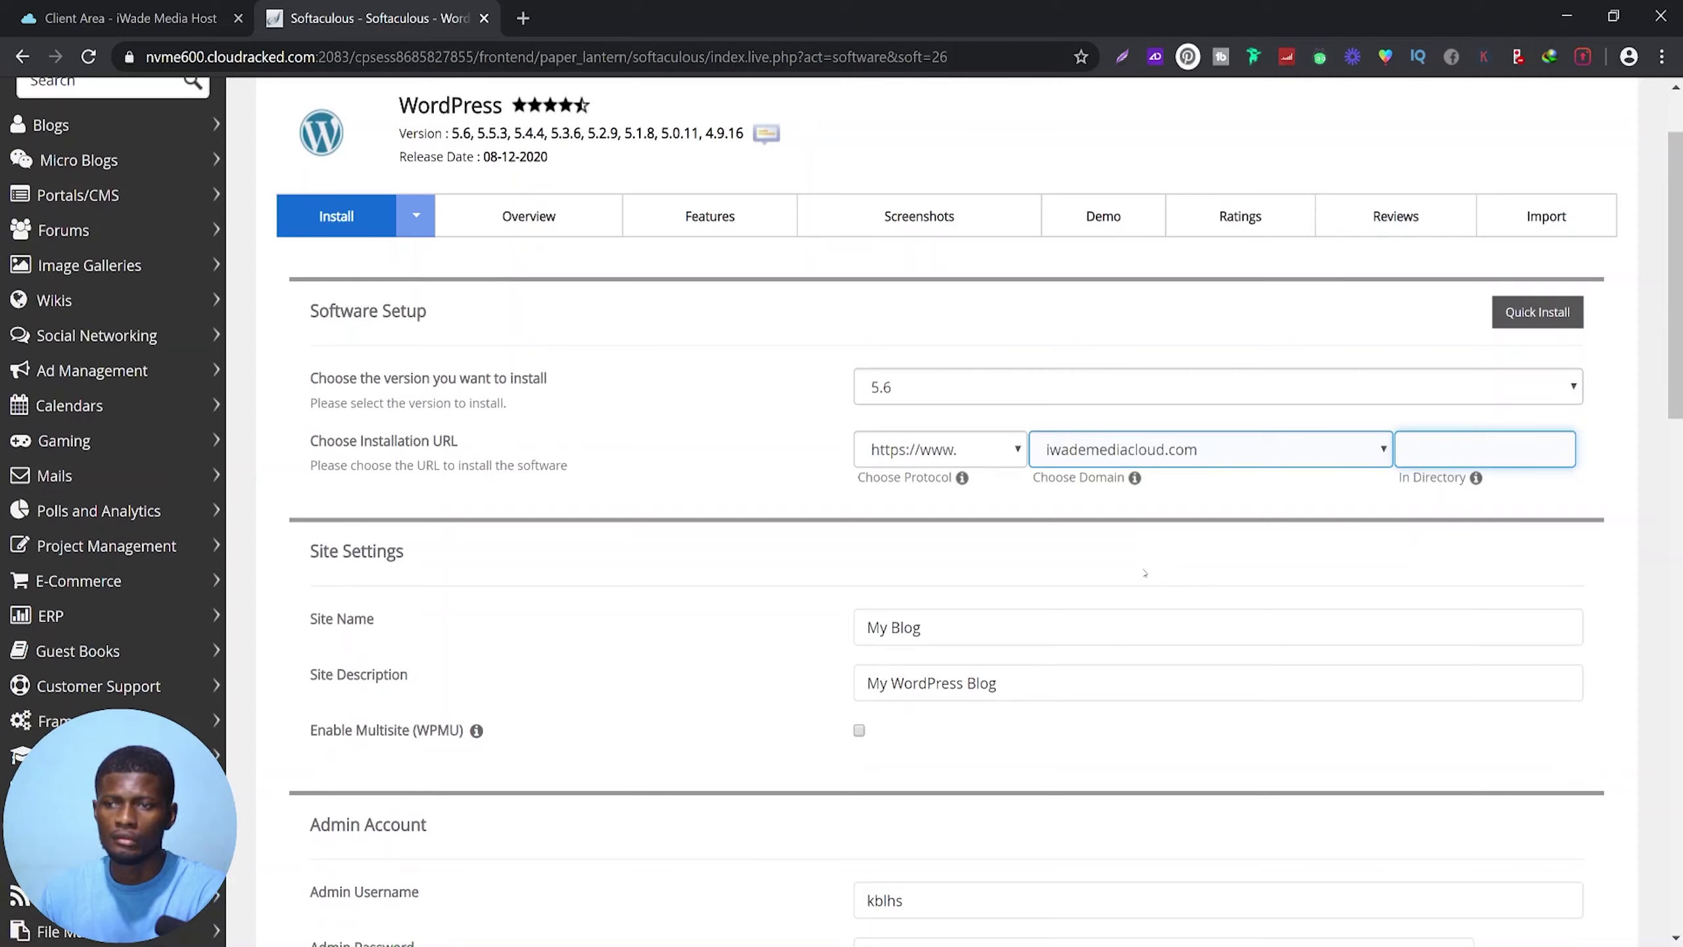
click(941, 628)
drag(938, 628, 858, 631)
click(826, 642)
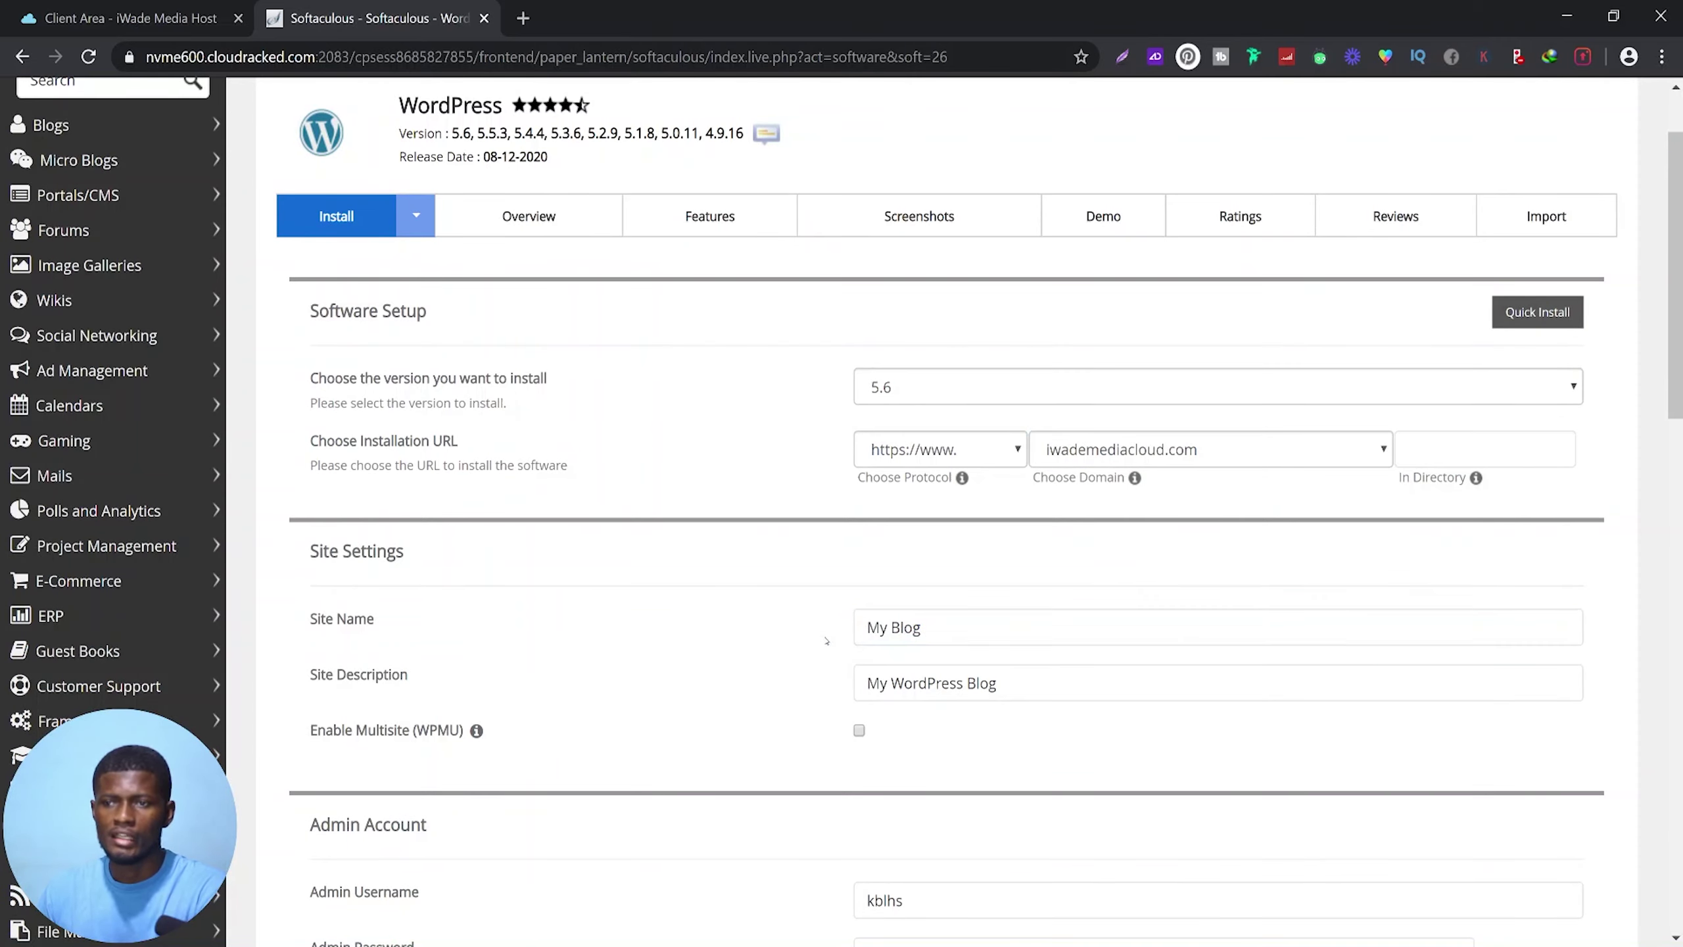
click(1004, 619)
key(BackSpace)
key(BackSpace)
key(BackSpace)
key(BackSpace)
key(BackSpace)
key(BackSpace)
key(BackSpace)
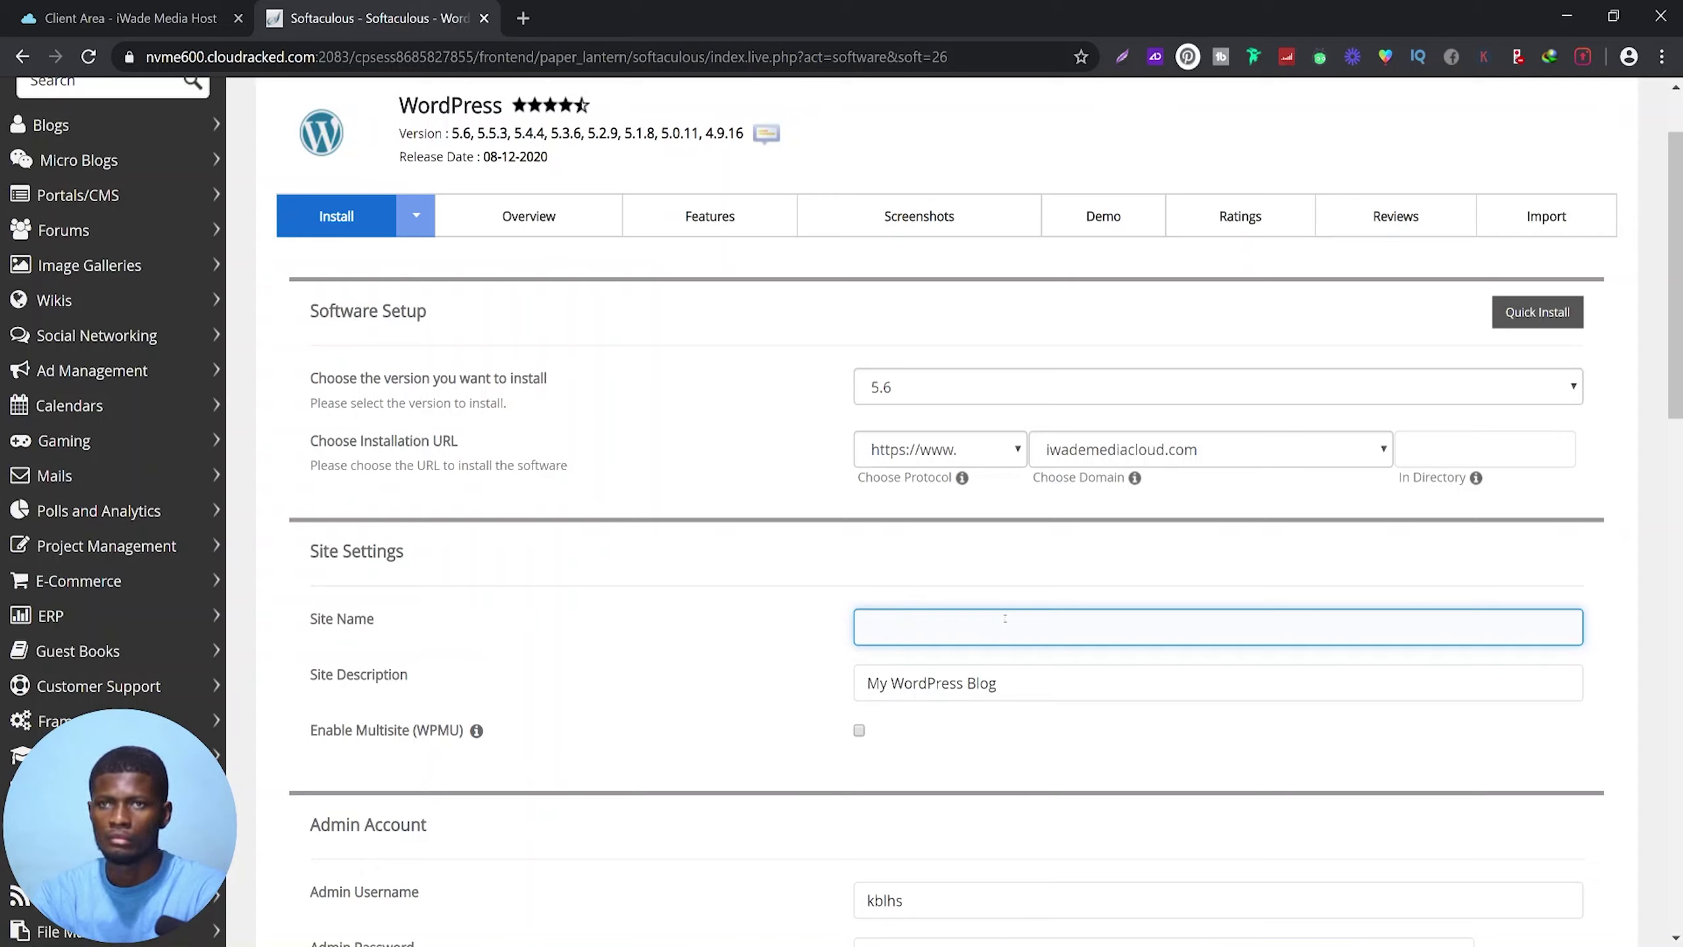
text(iWade Media)
key(Tab)
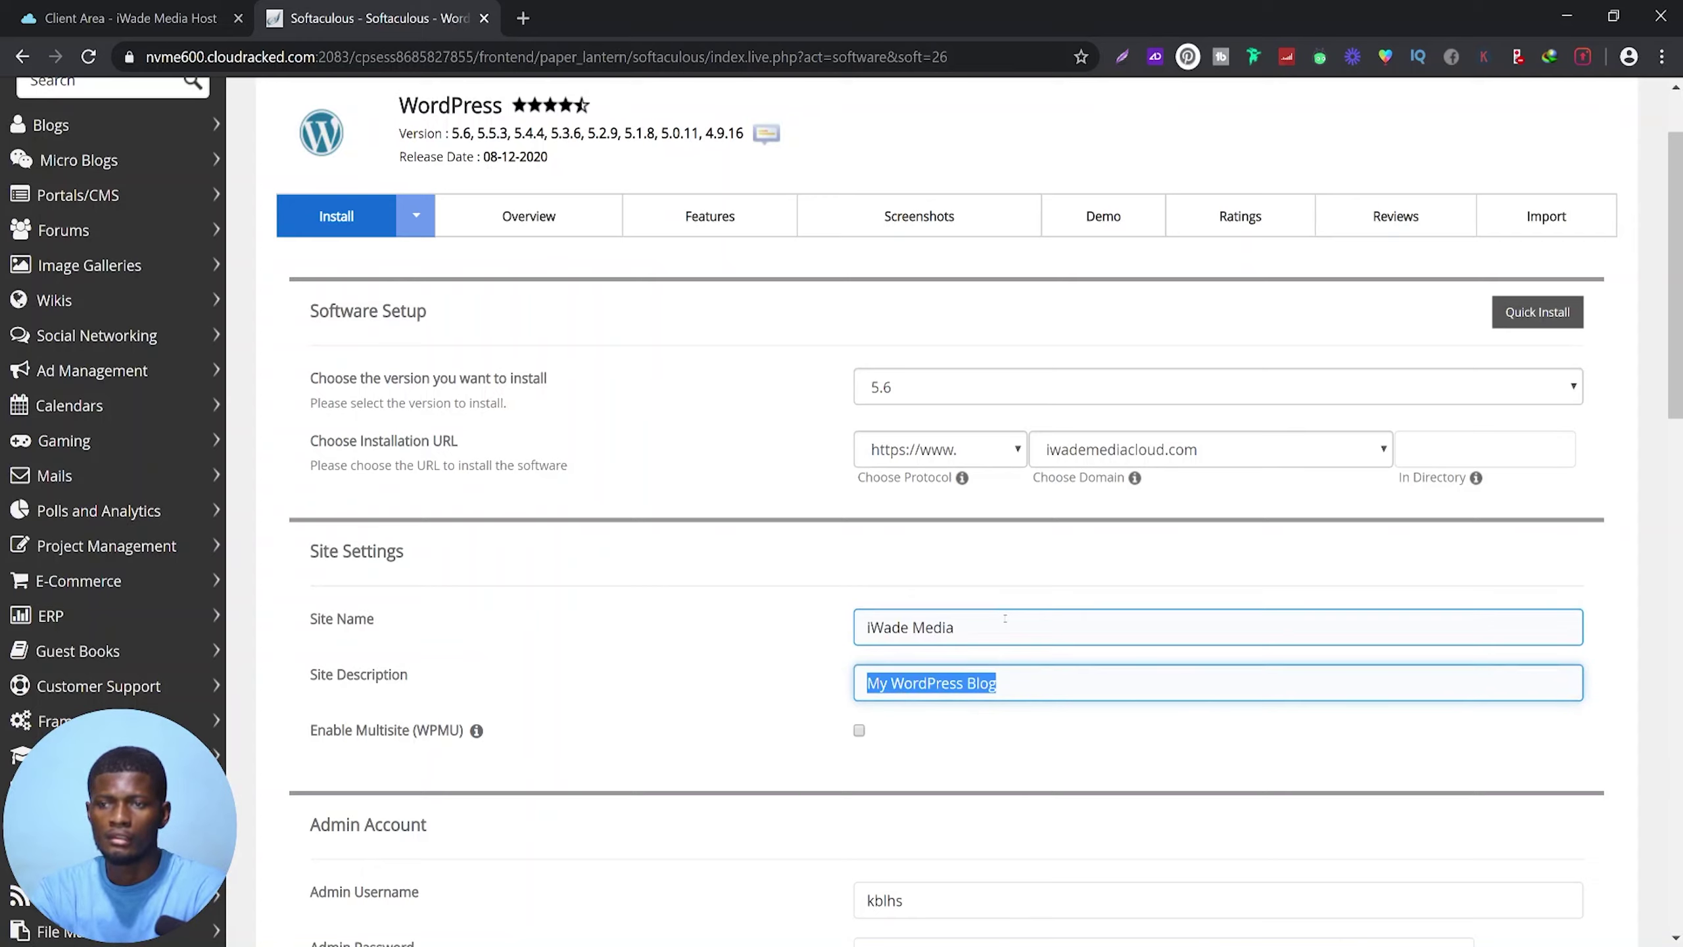
text(Best web design agency)
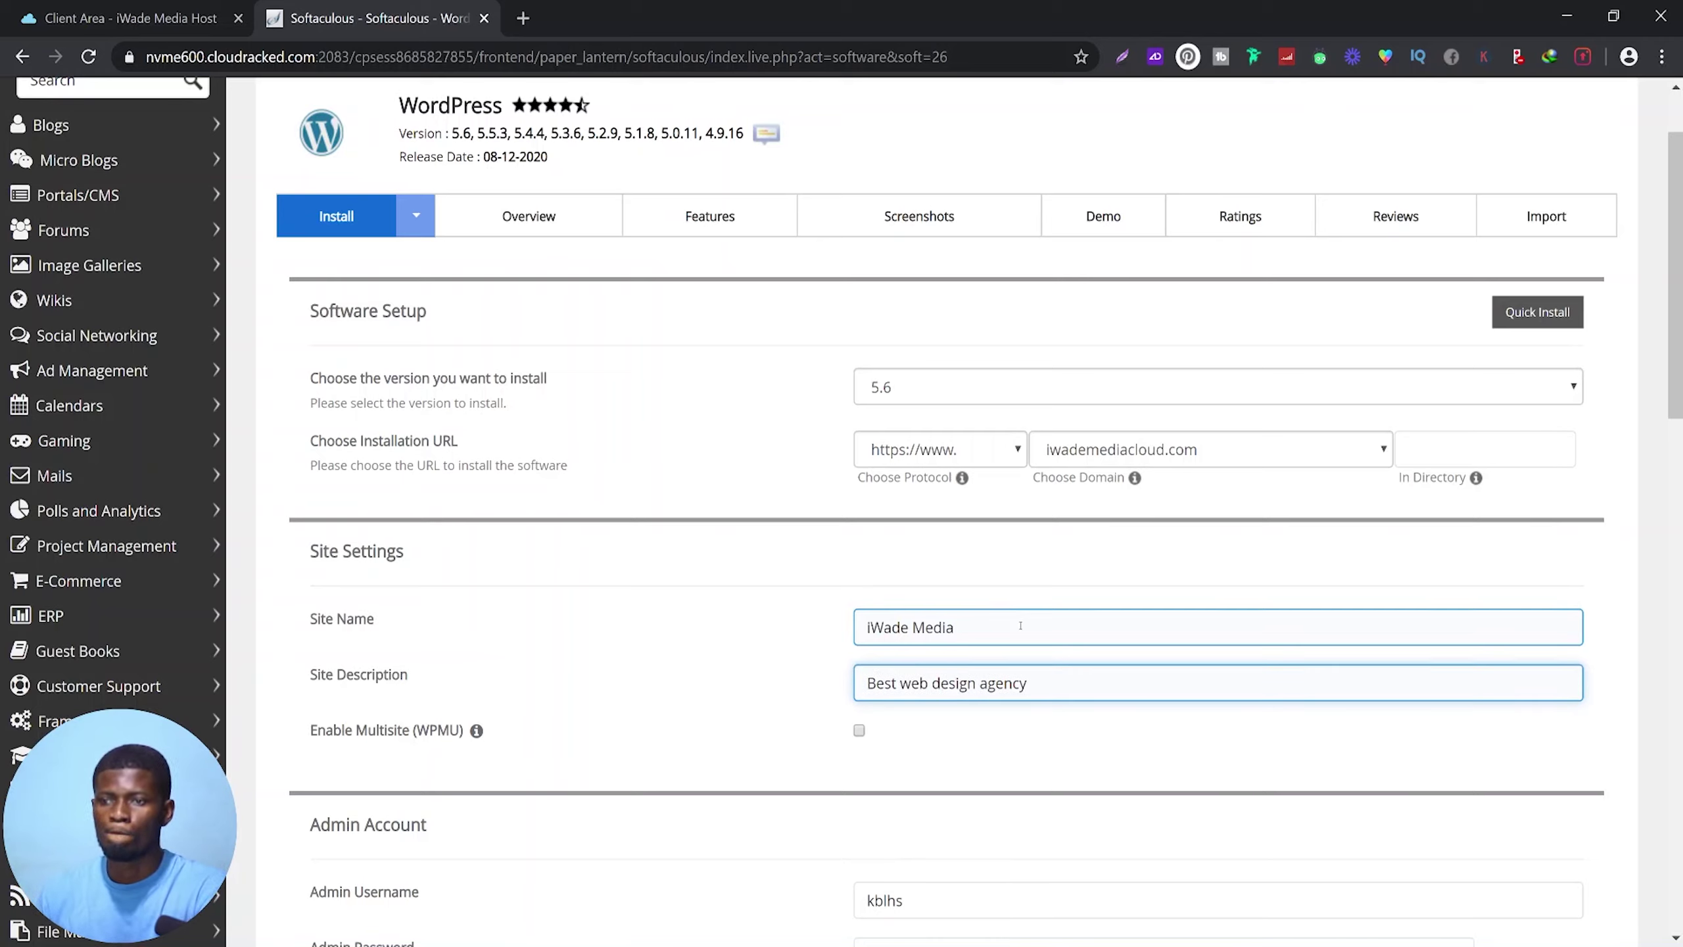
click(1021, 625)
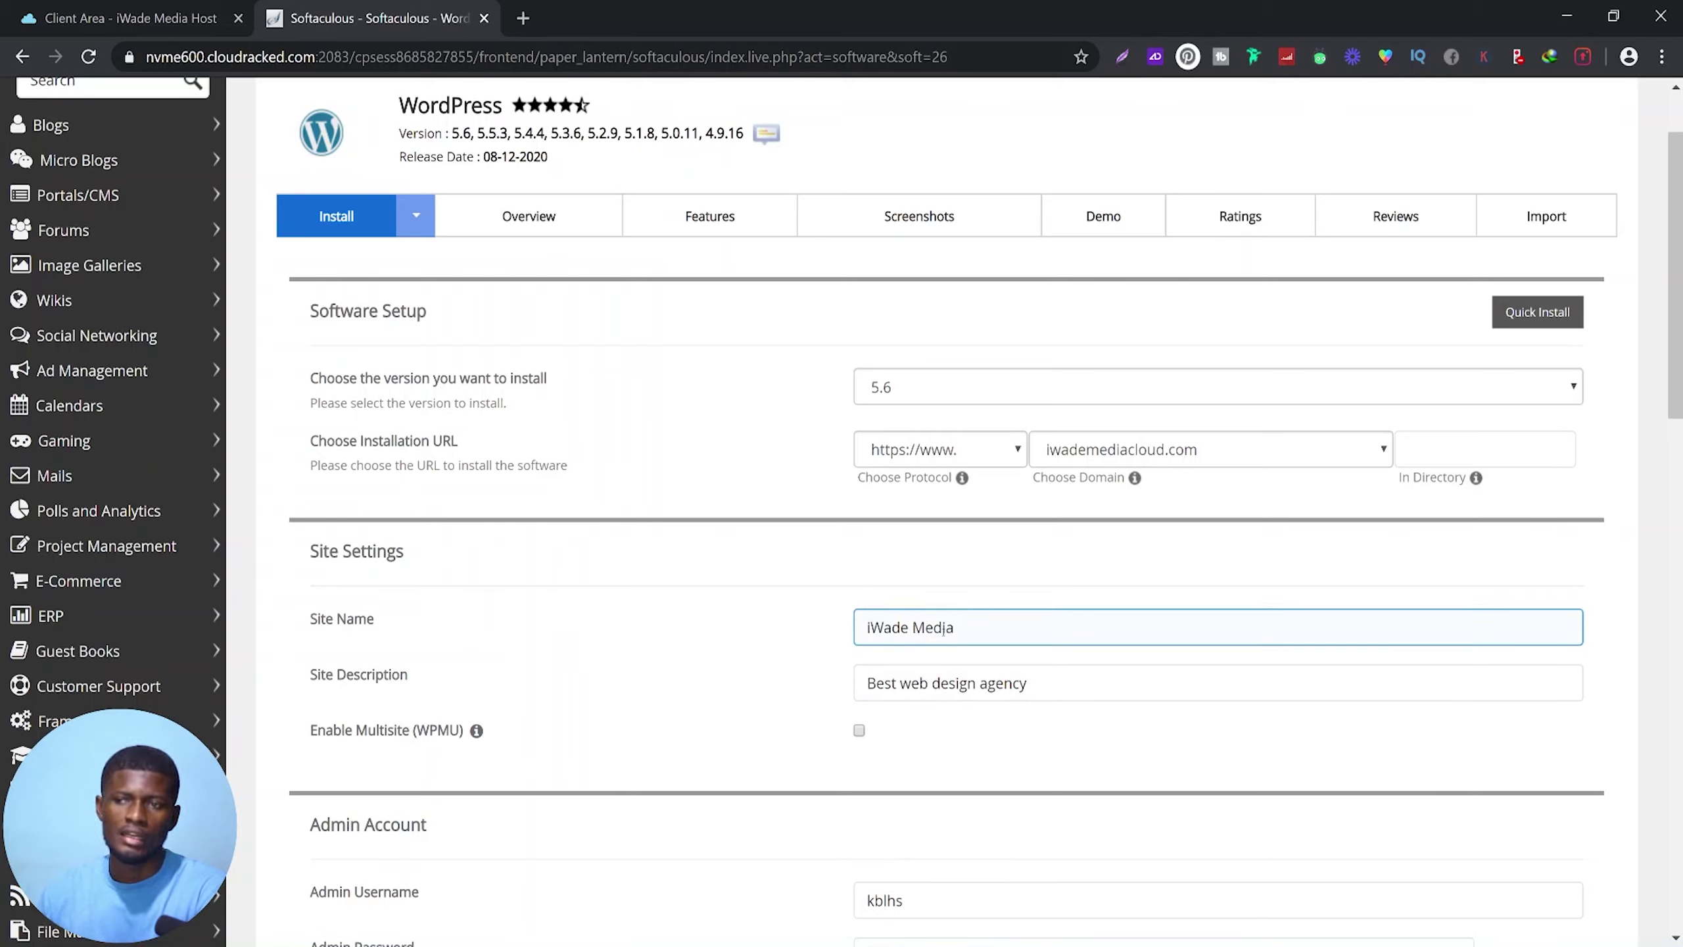
click(954, 683)
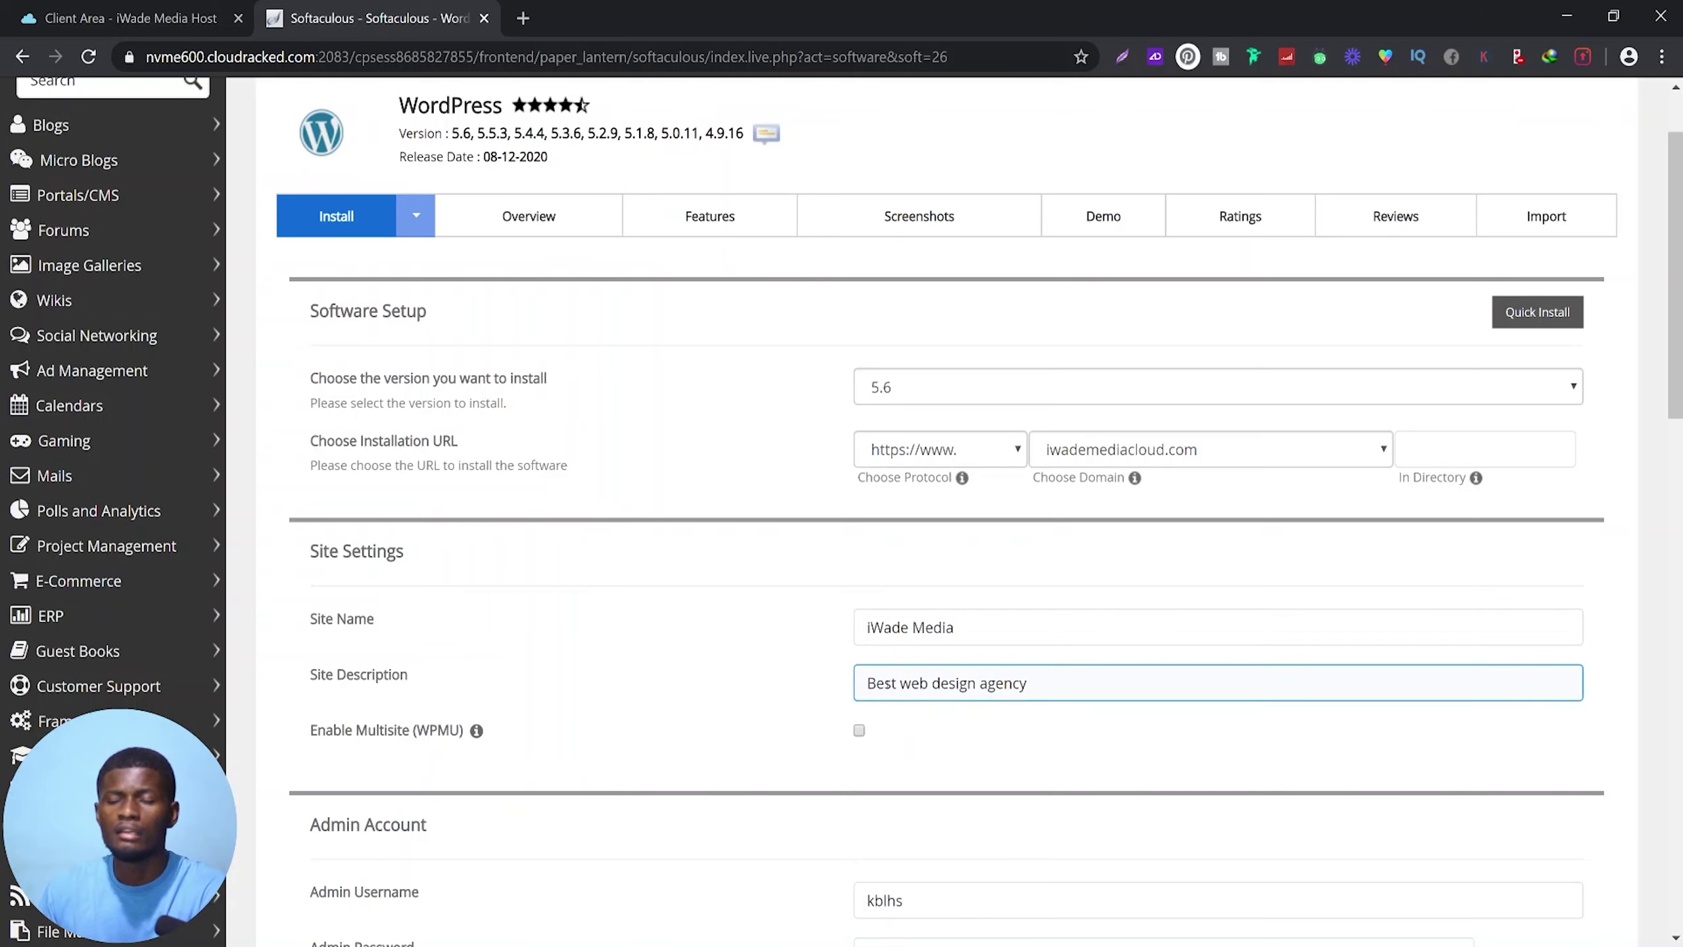
scroll(839, 687, down, 3)
Replace the admin username and enter a new strong, masked admin password
drag(913, 681, 839, 687)
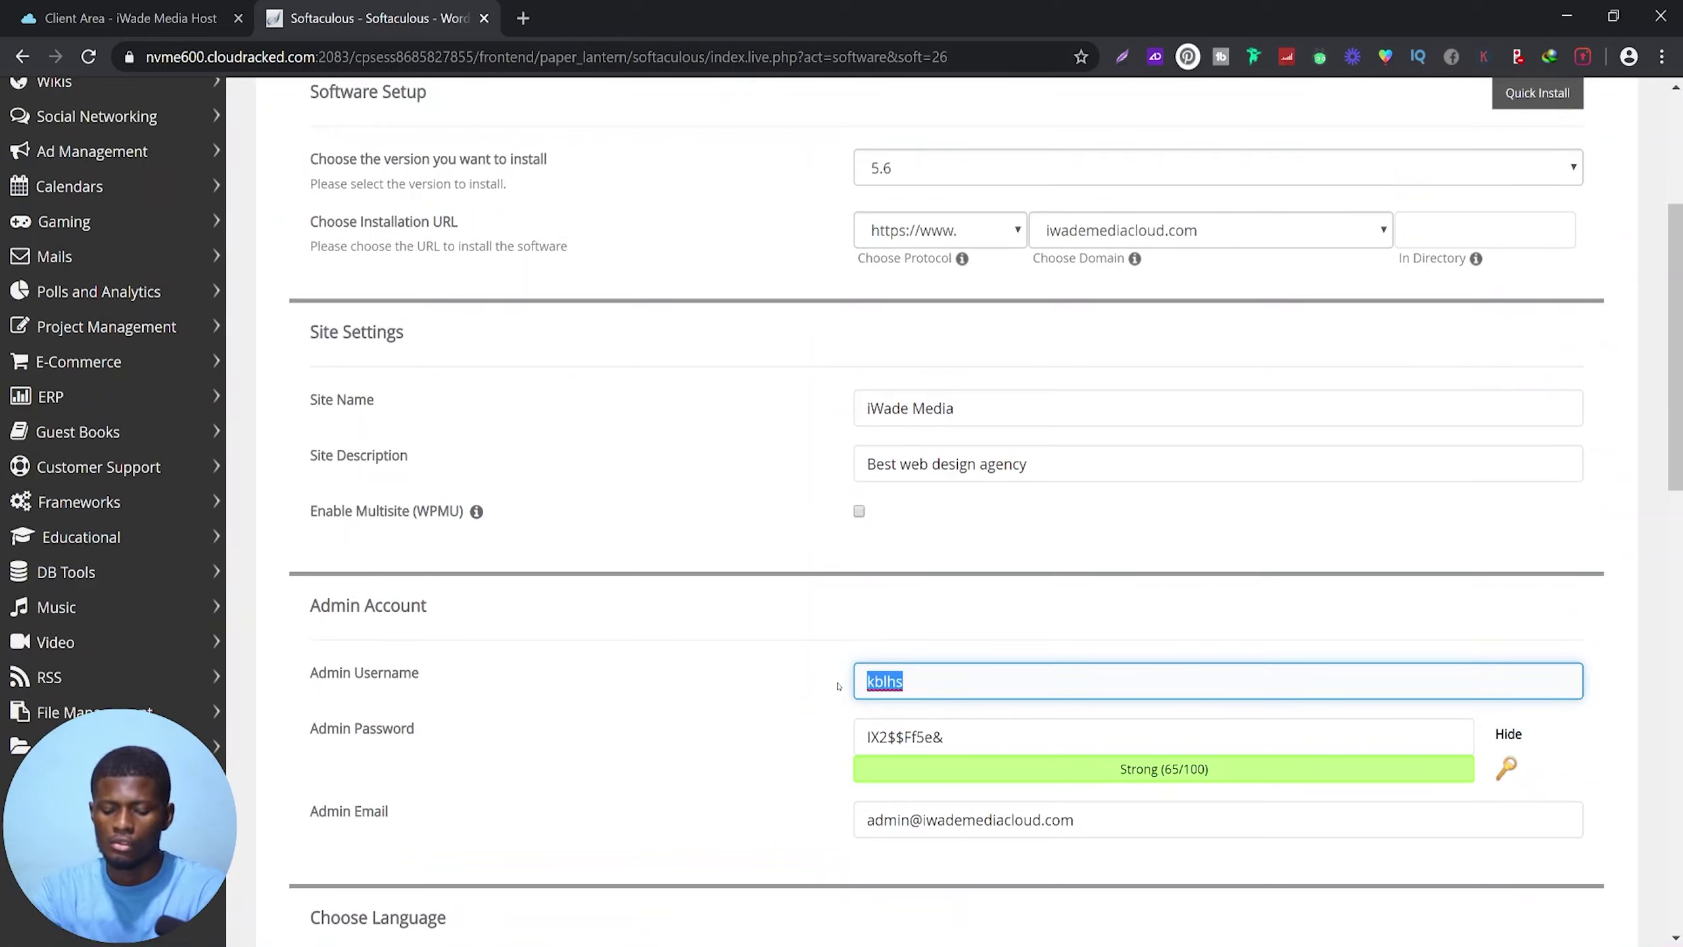
text(ben)
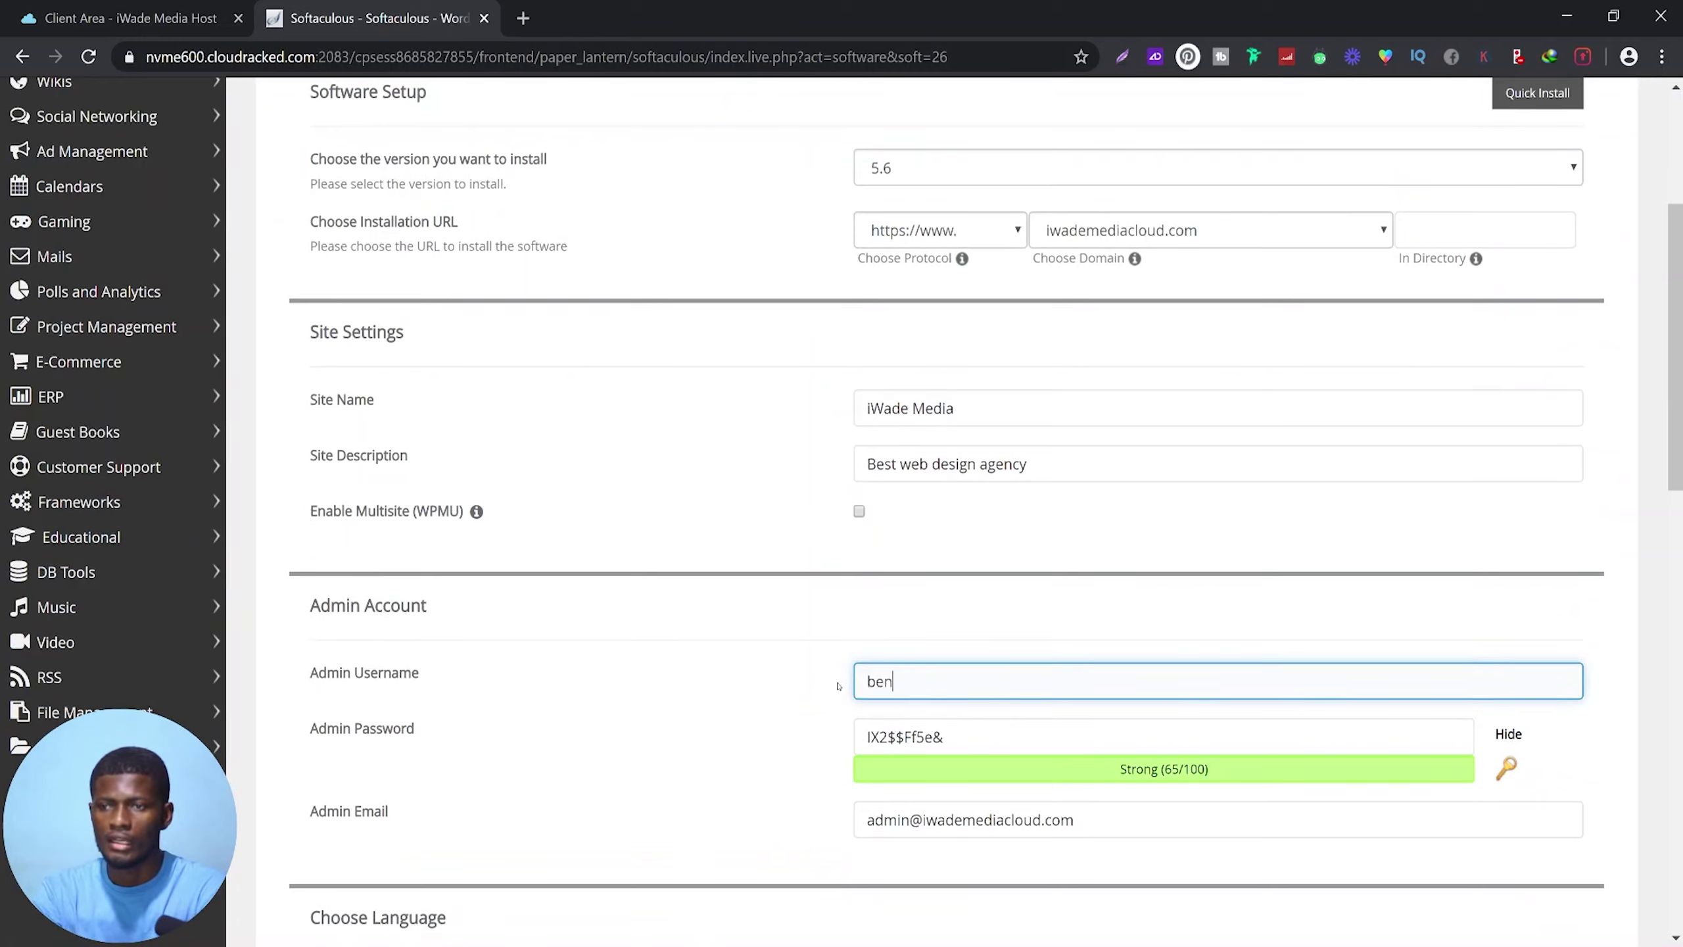
text(jamin)
key(Tab)
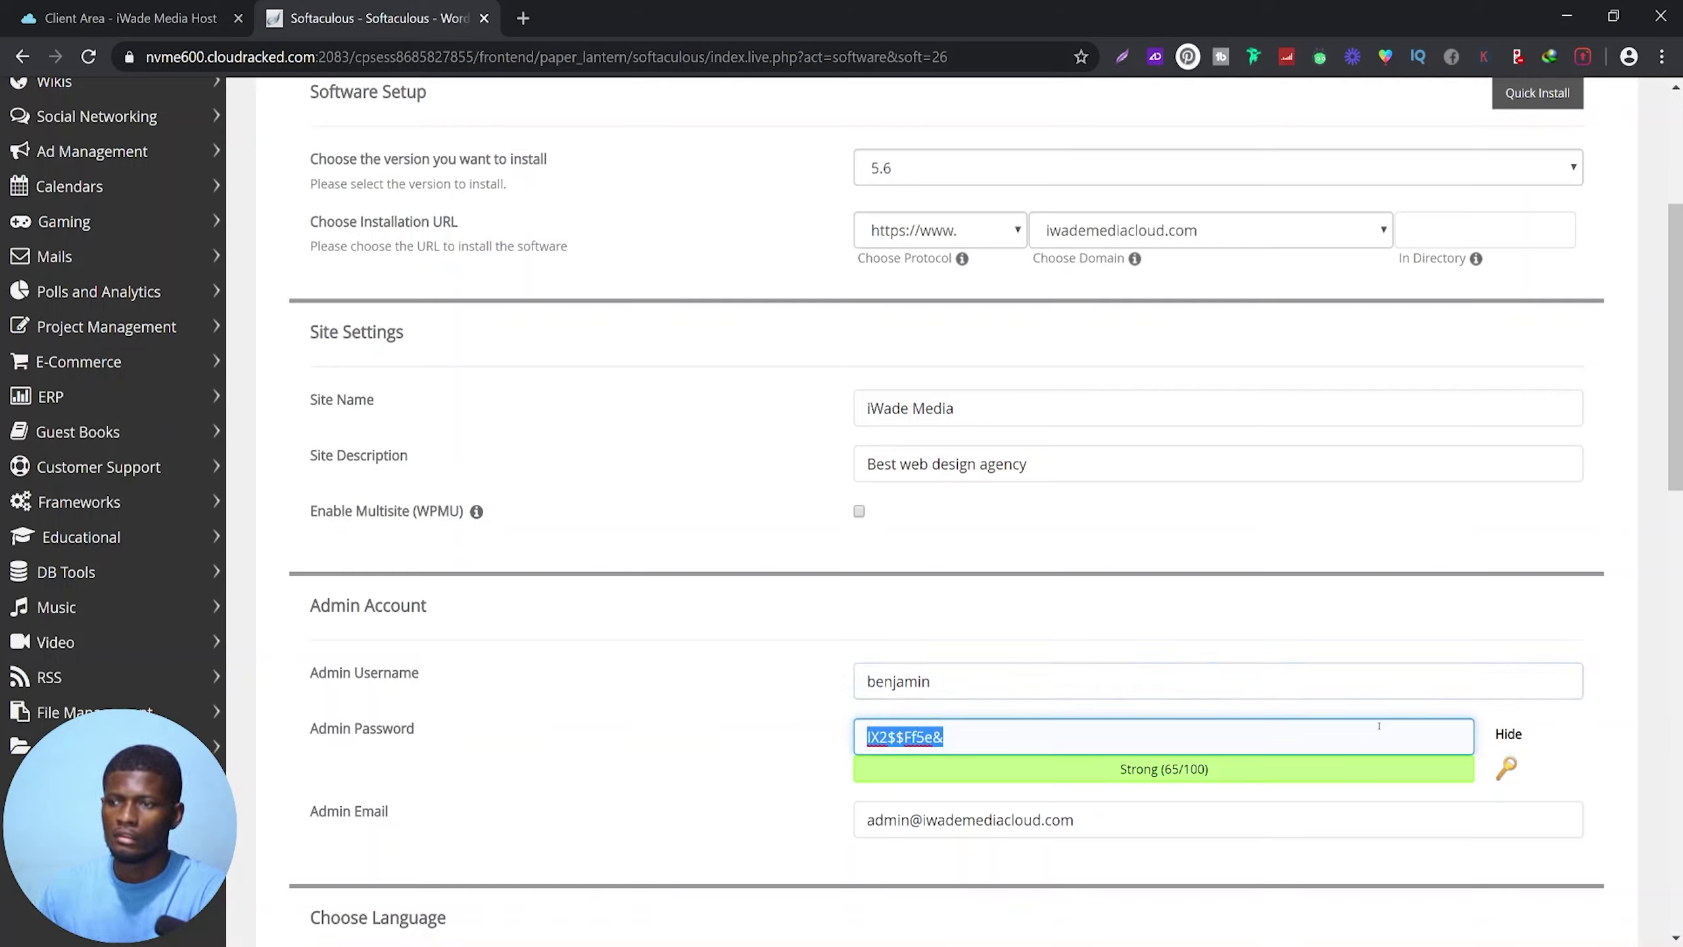
click(1502, 742)
click(1505, 735)
drag(924, 736, 790, 724)
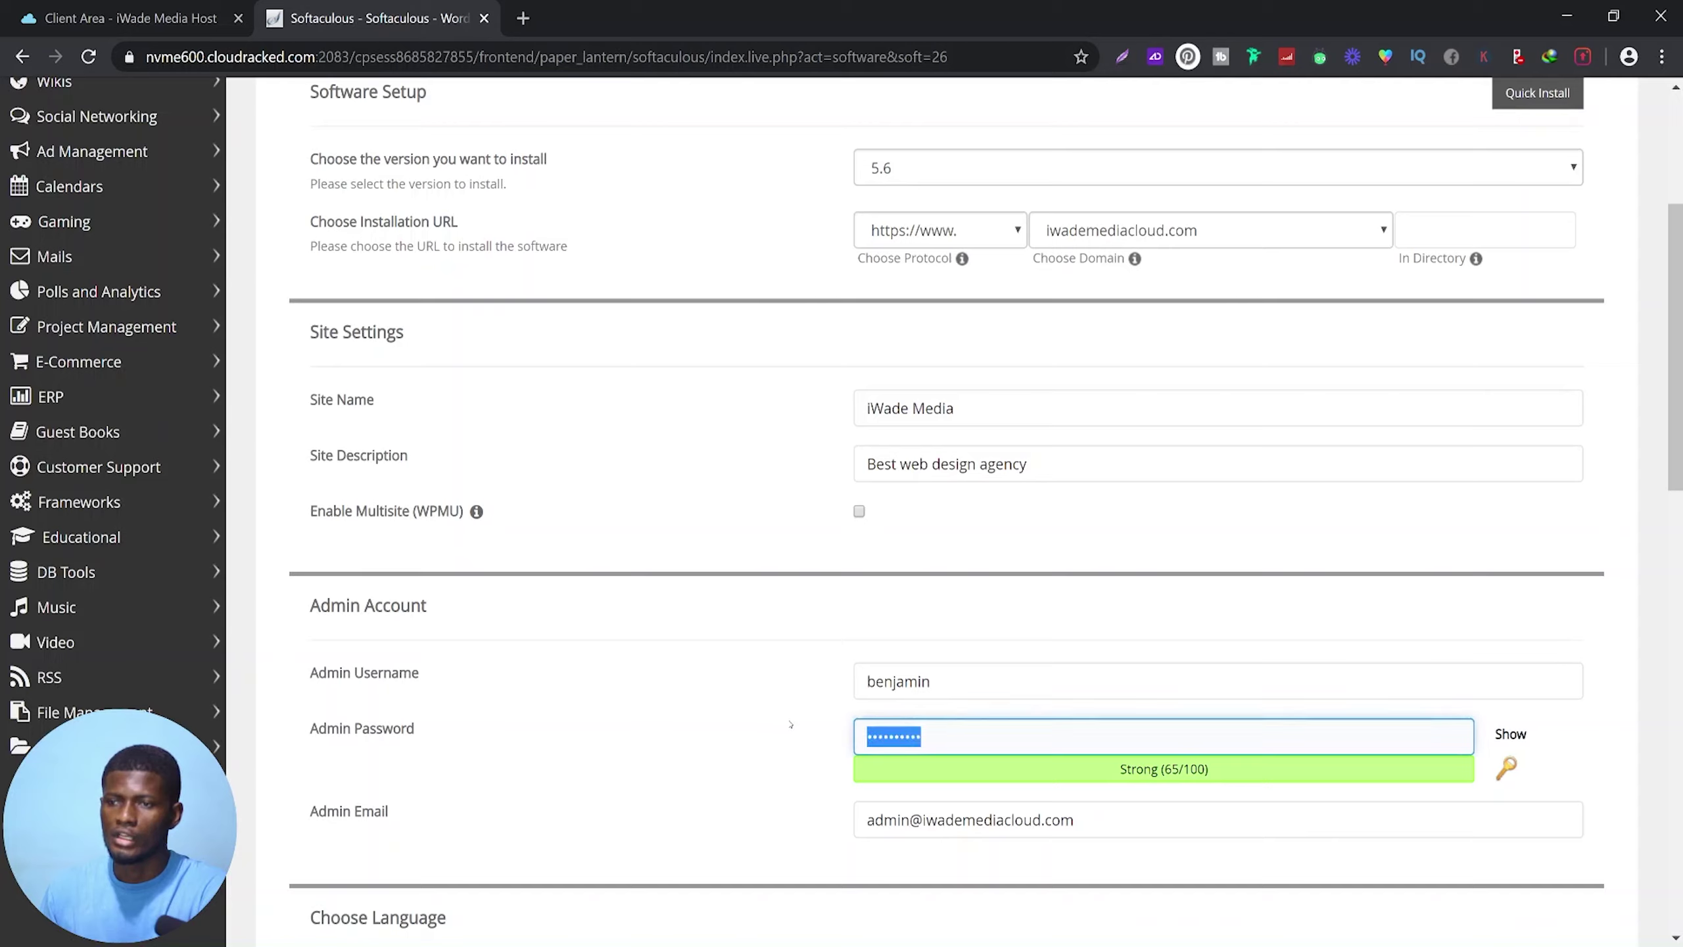
text(••••••••••)
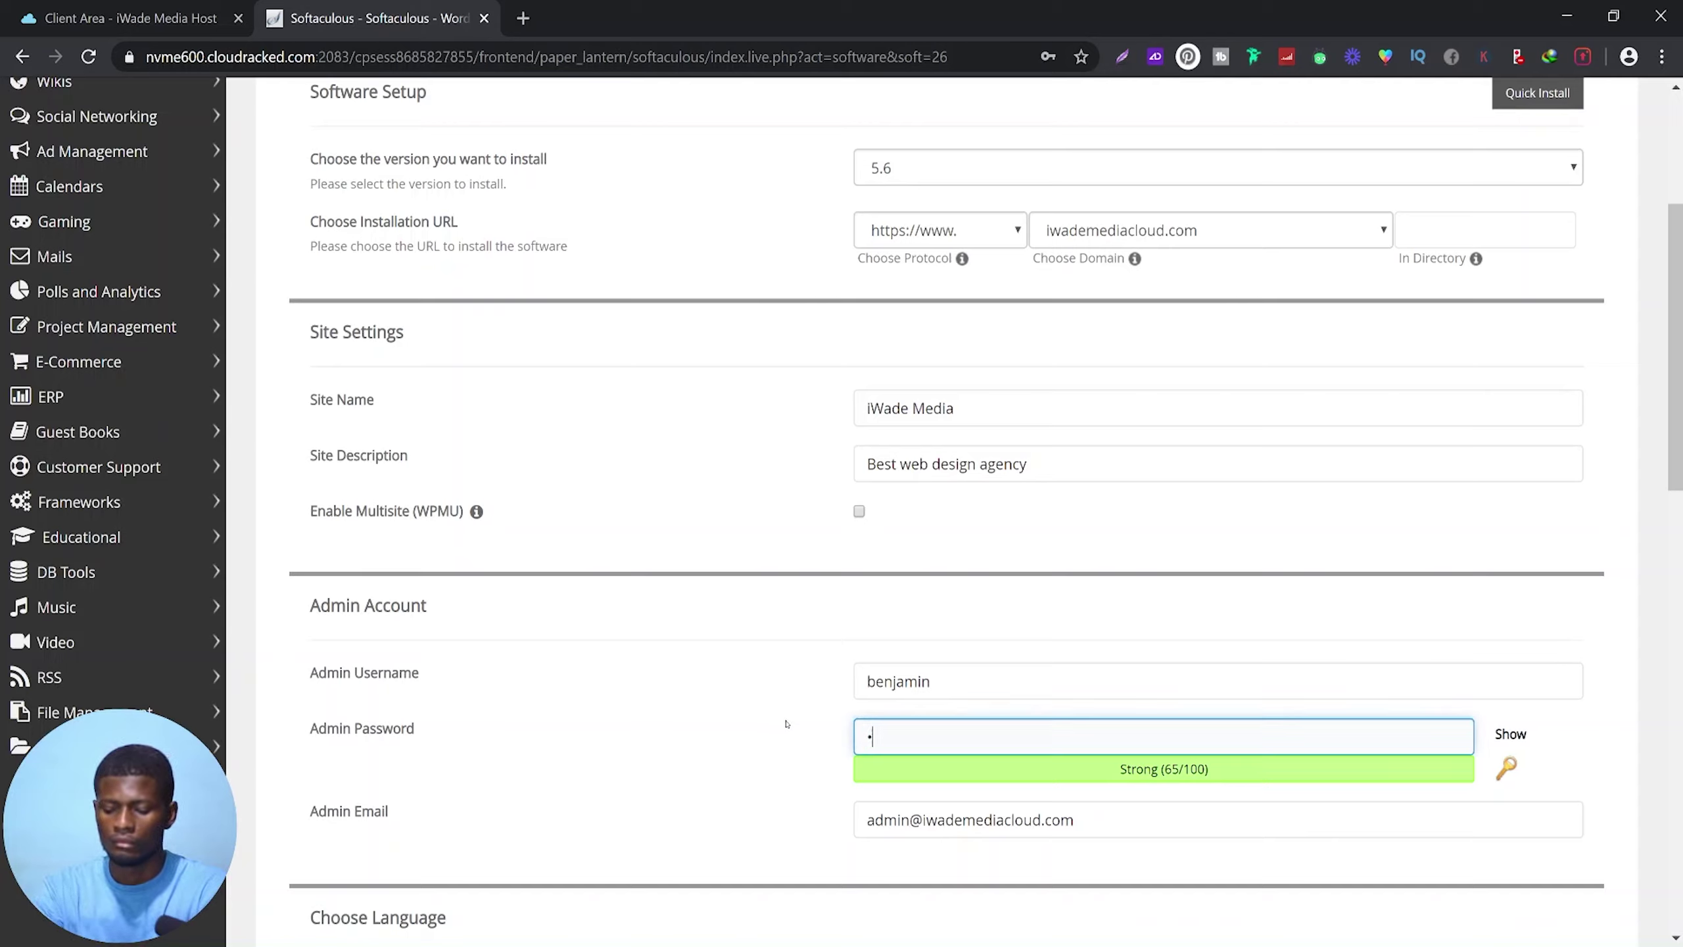
click(1105, 843)
Overwrite the Admin Email field with the account's e-mail address
click(1104, 829)
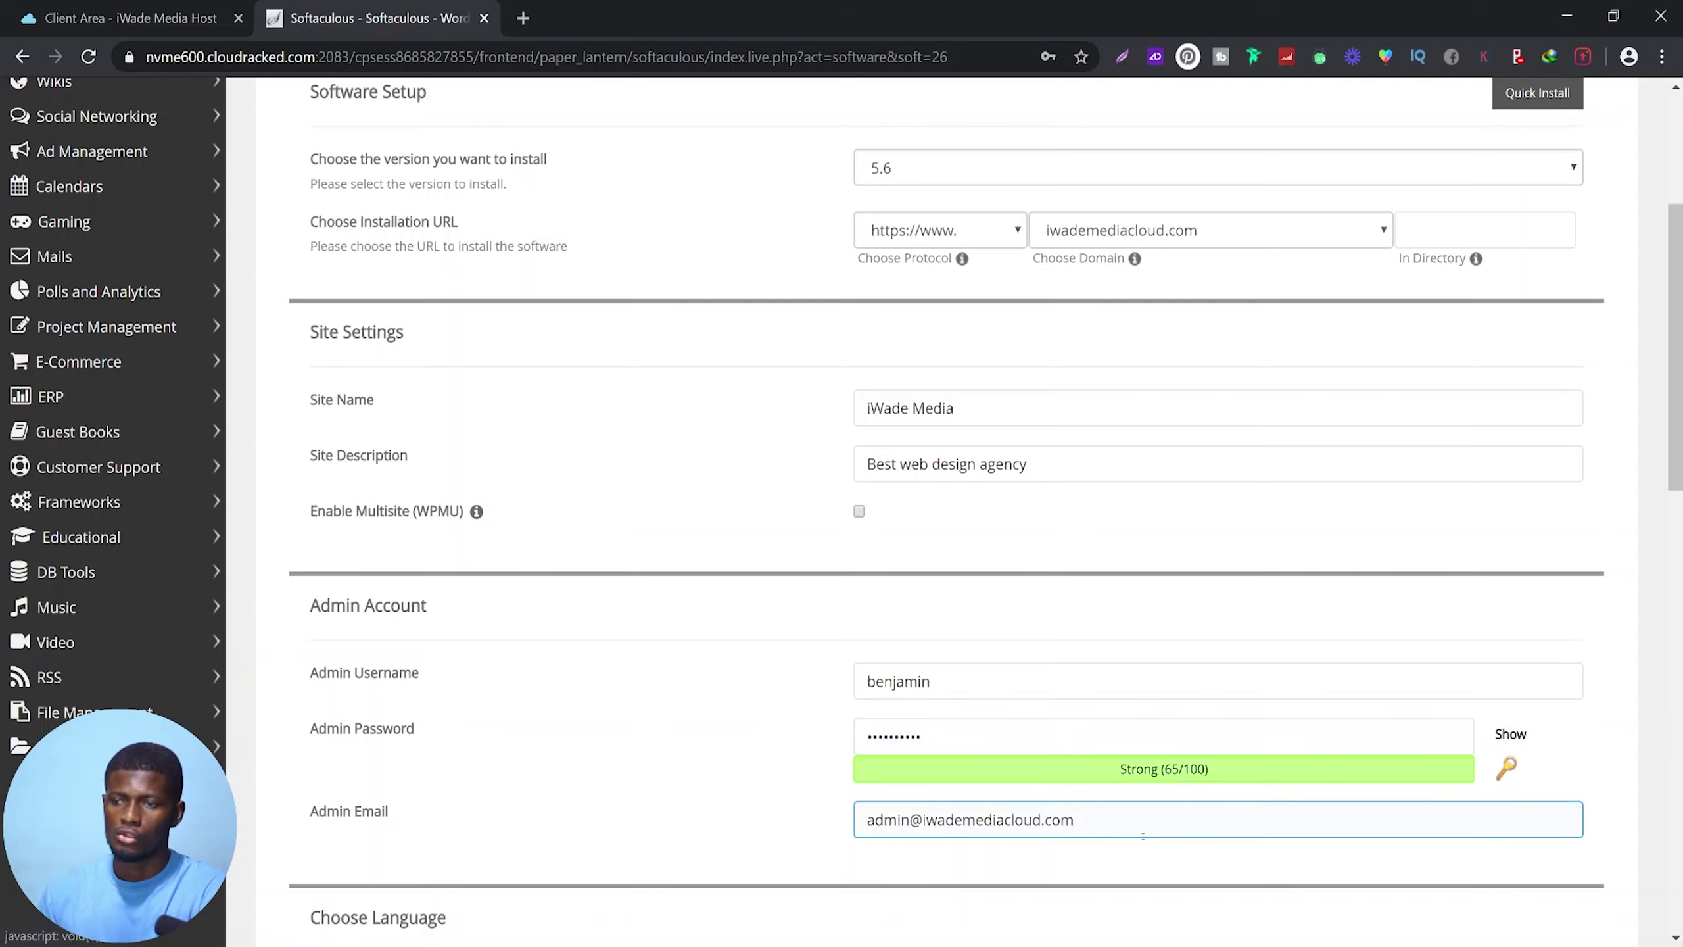
key(ctrl+a)
scroll(503, 561, down, 3)
key(End)
key(ctrl+a)
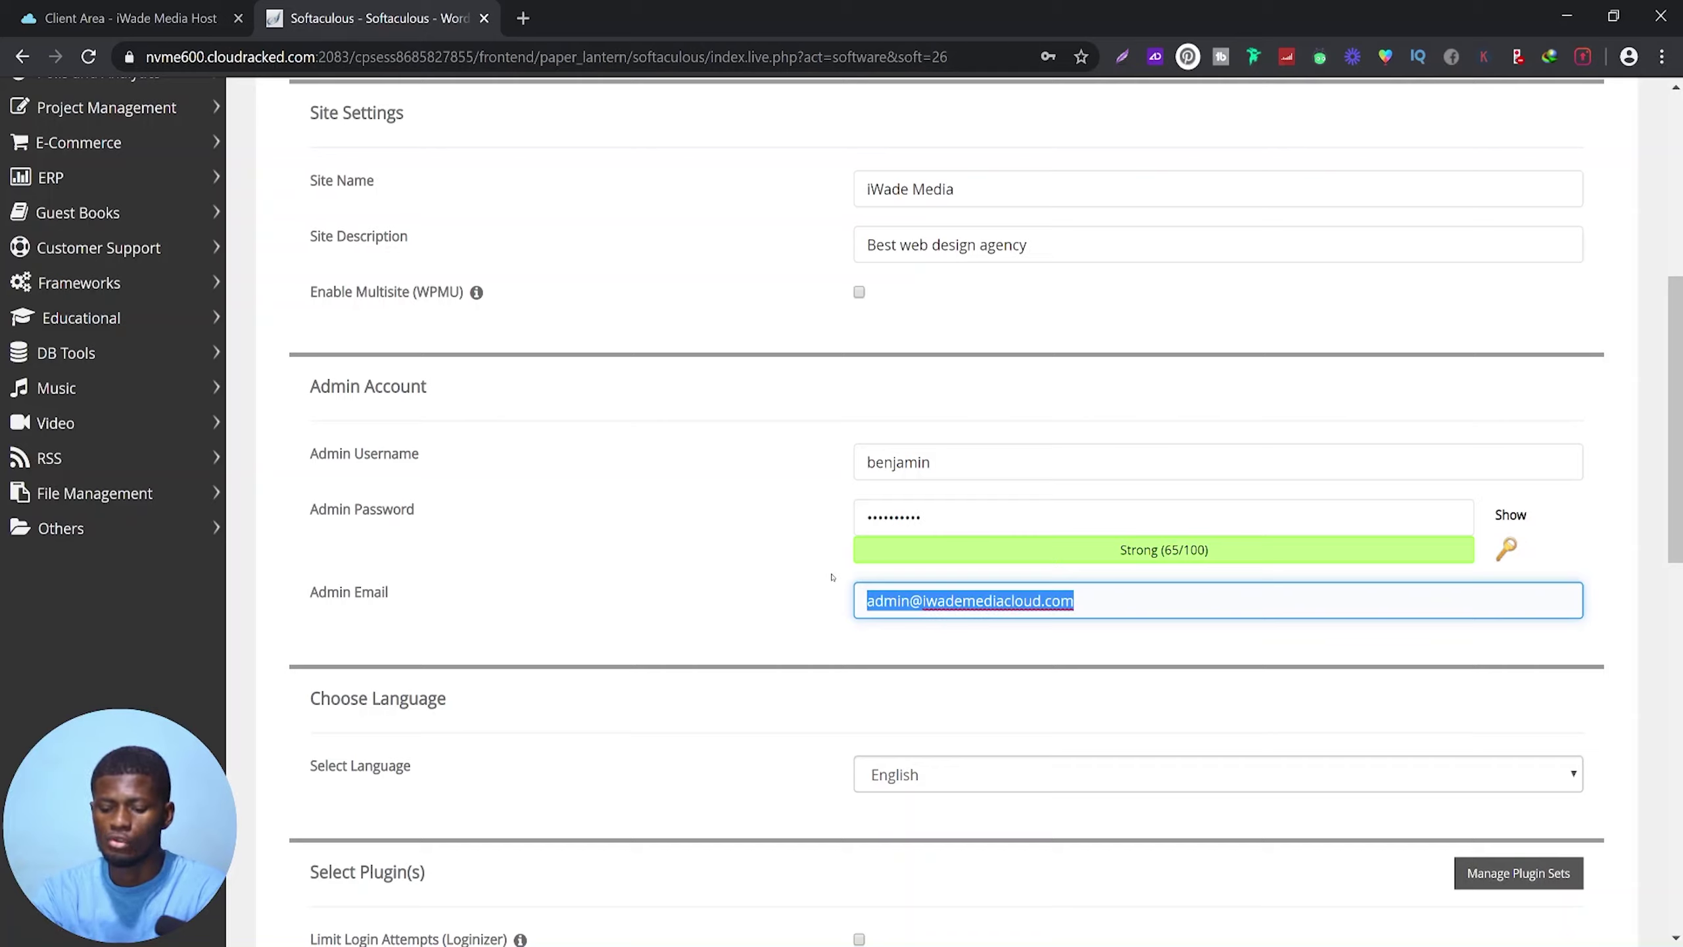
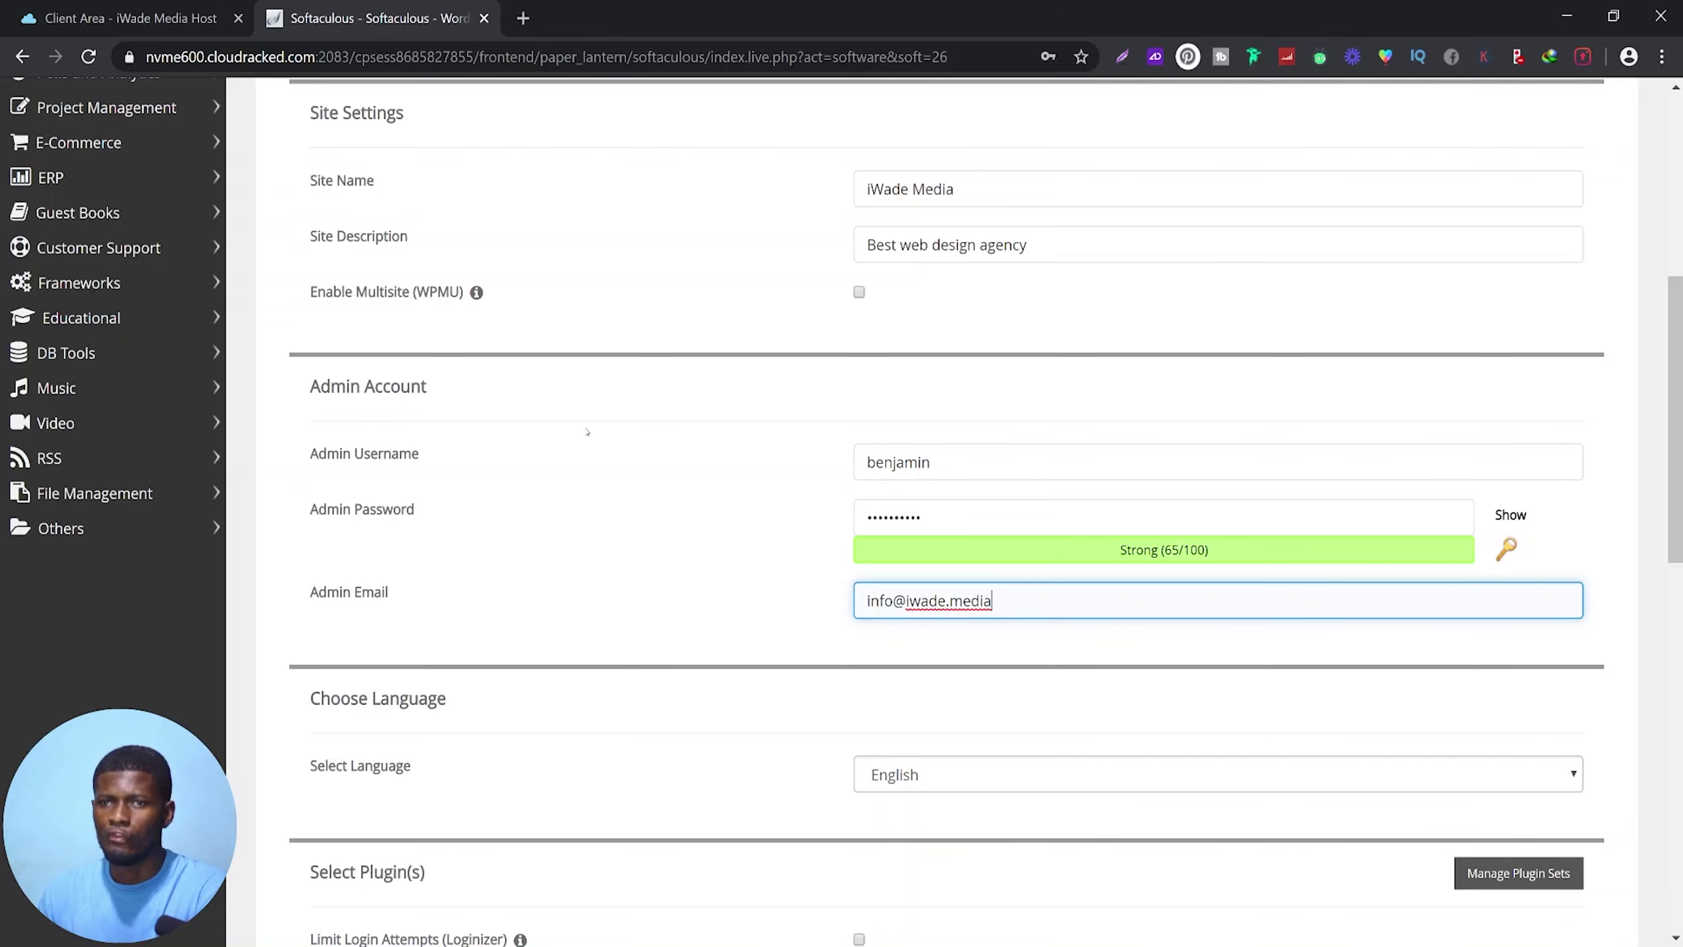
scroll(586, 431, up, 8)
Page the Select Theme gallery to DentalCare, CountDown, Theworld and Immersion
scroll(628, 655, down, 3)
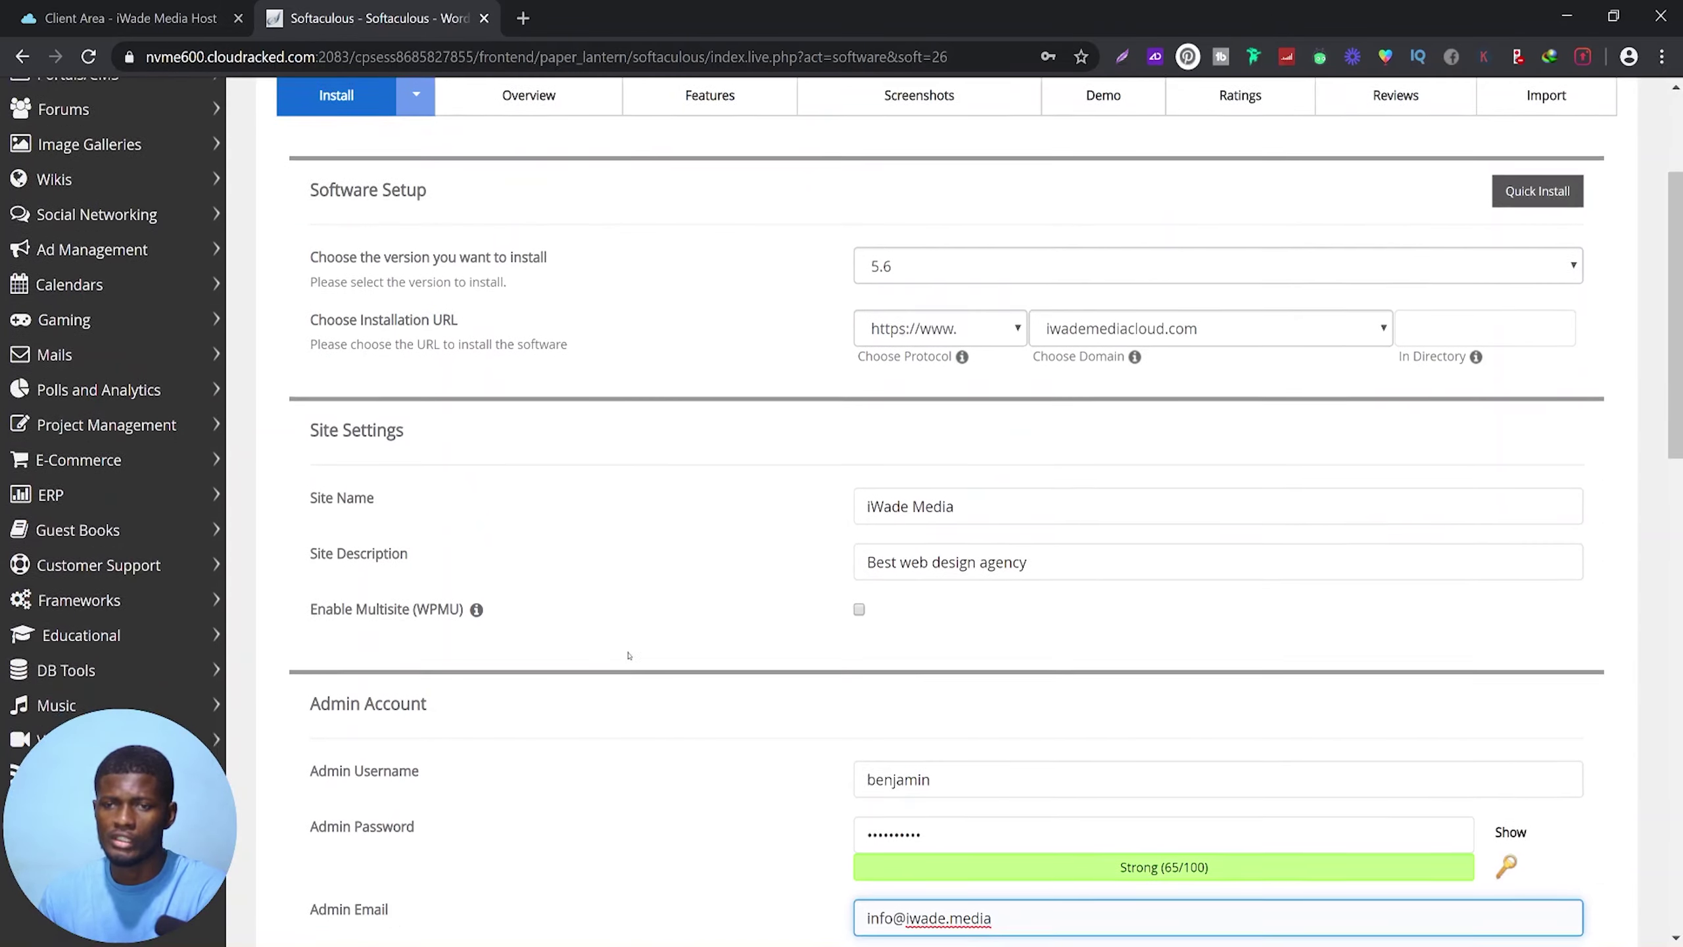
scroll(628, 654, down, 2)
scroll(574, 649, down, 2)
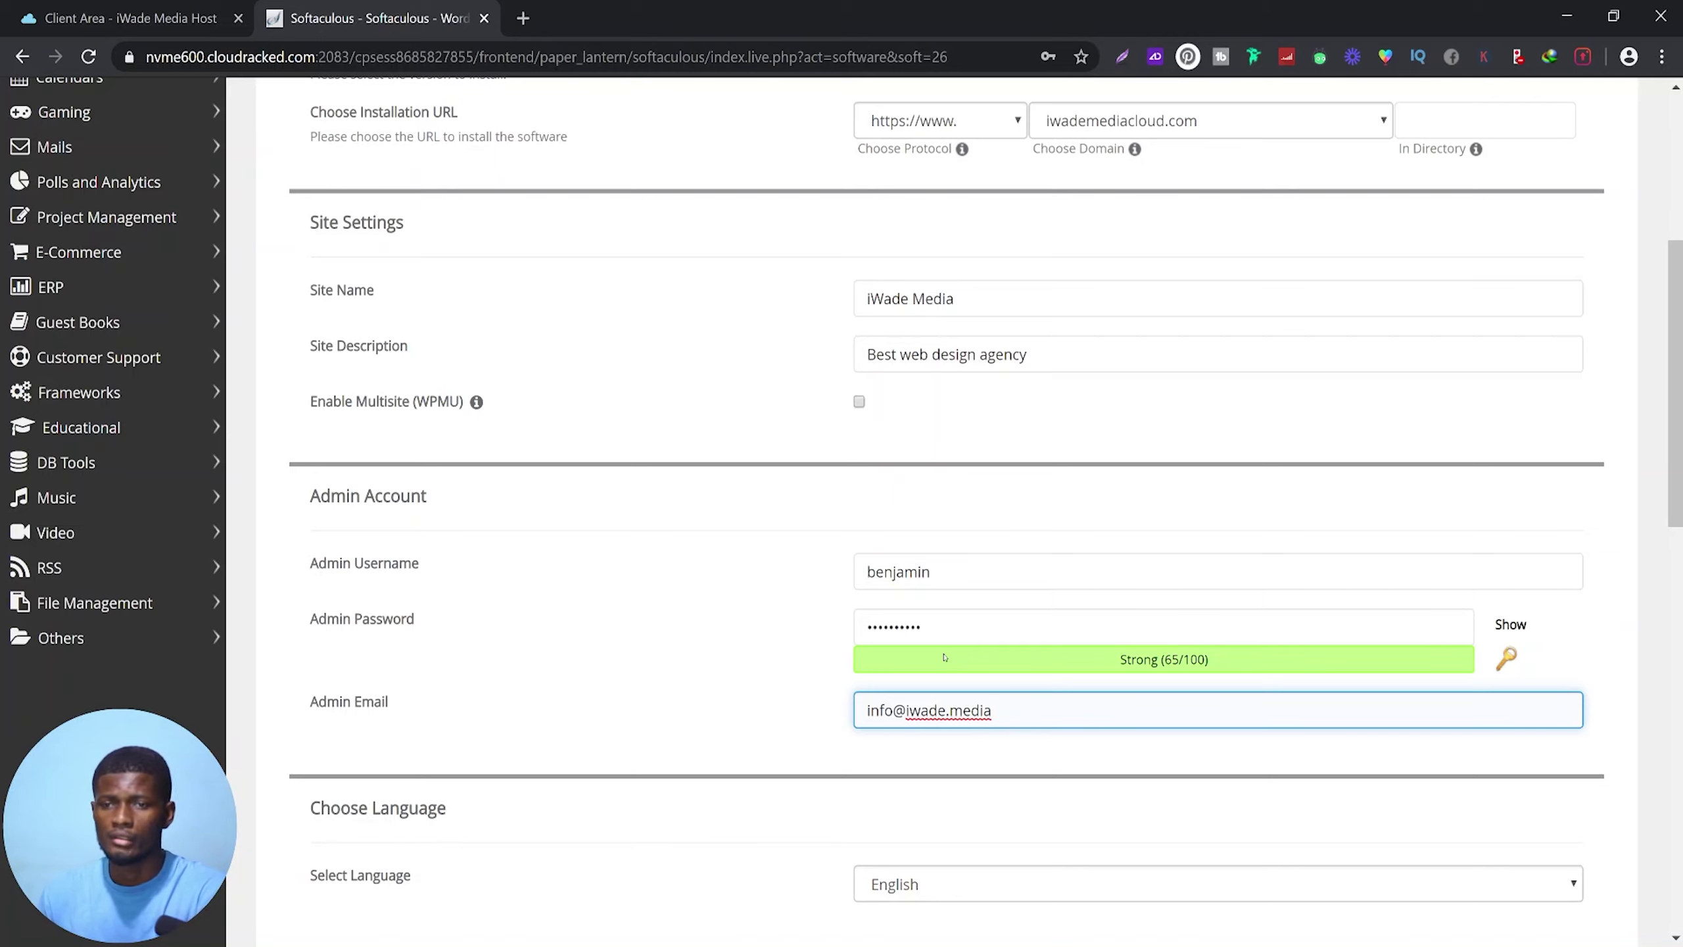
scroll(944, 656, down, 15)
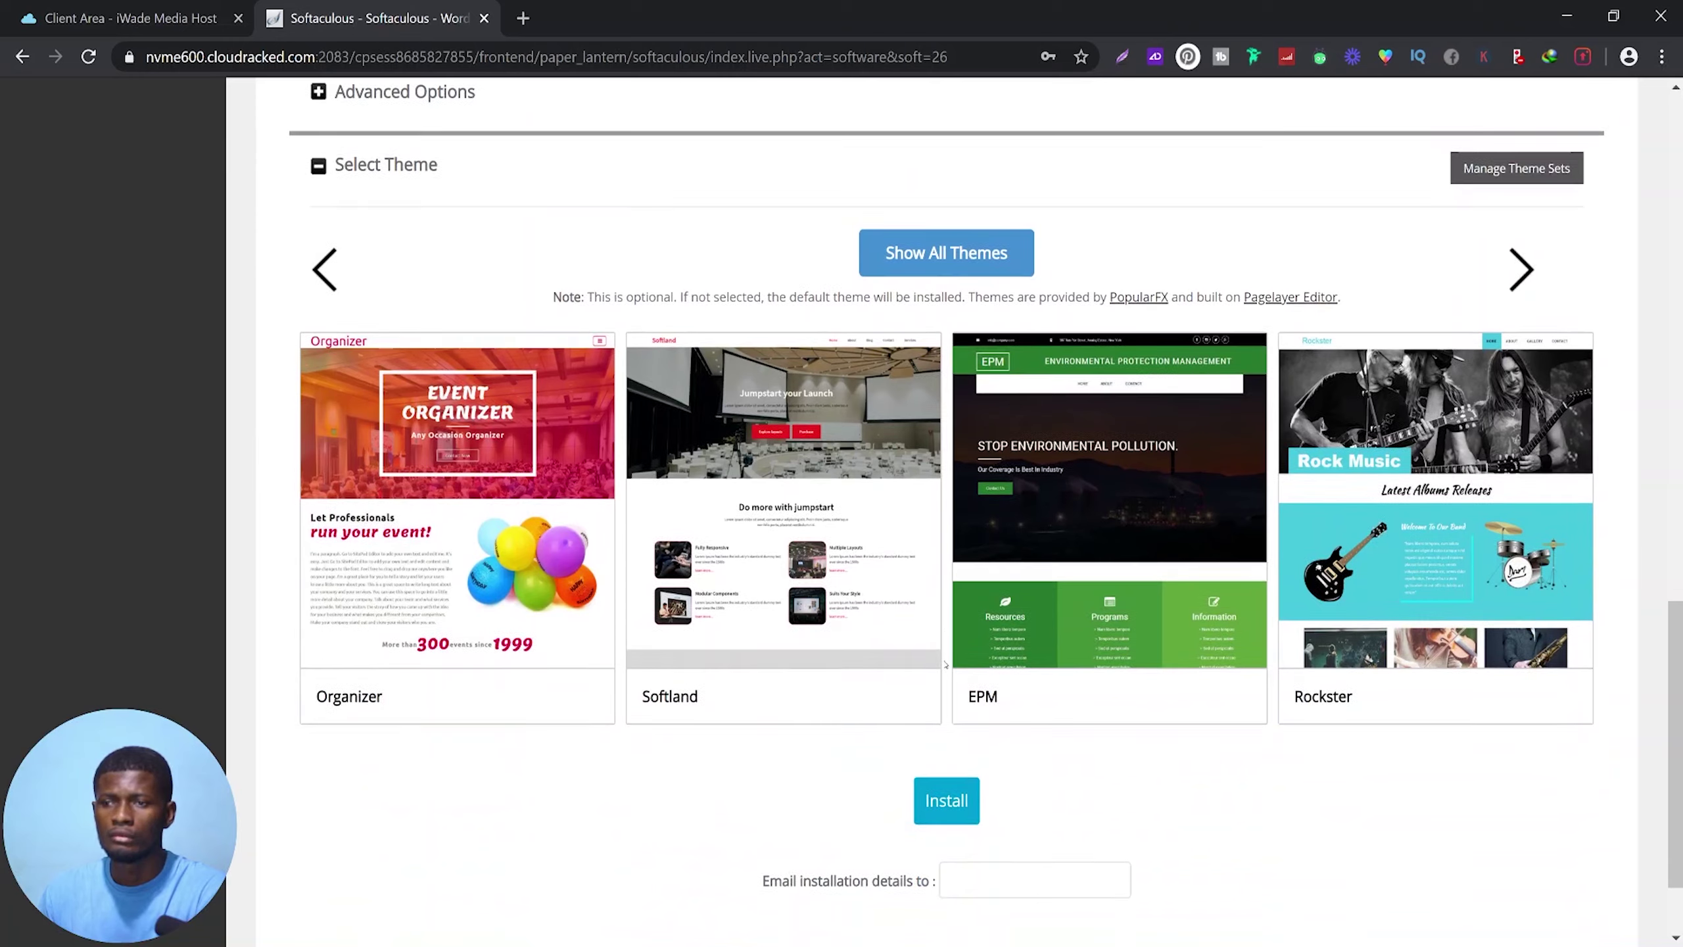
scroll(945, 664, up, 2)
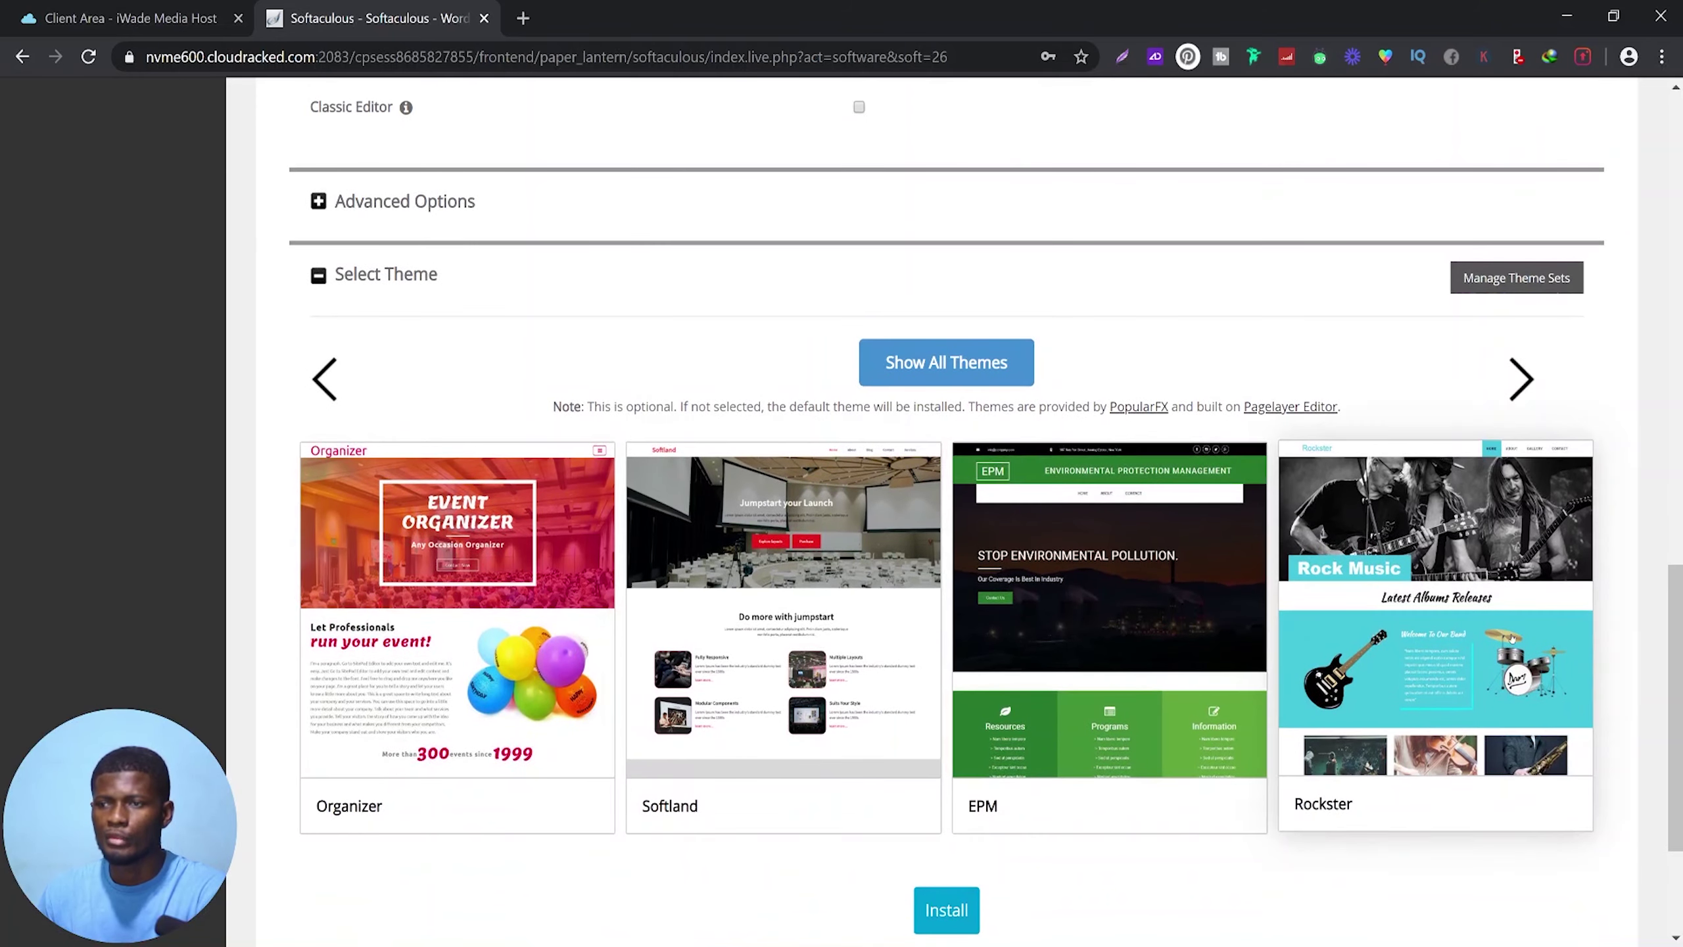
click(1519, 374)
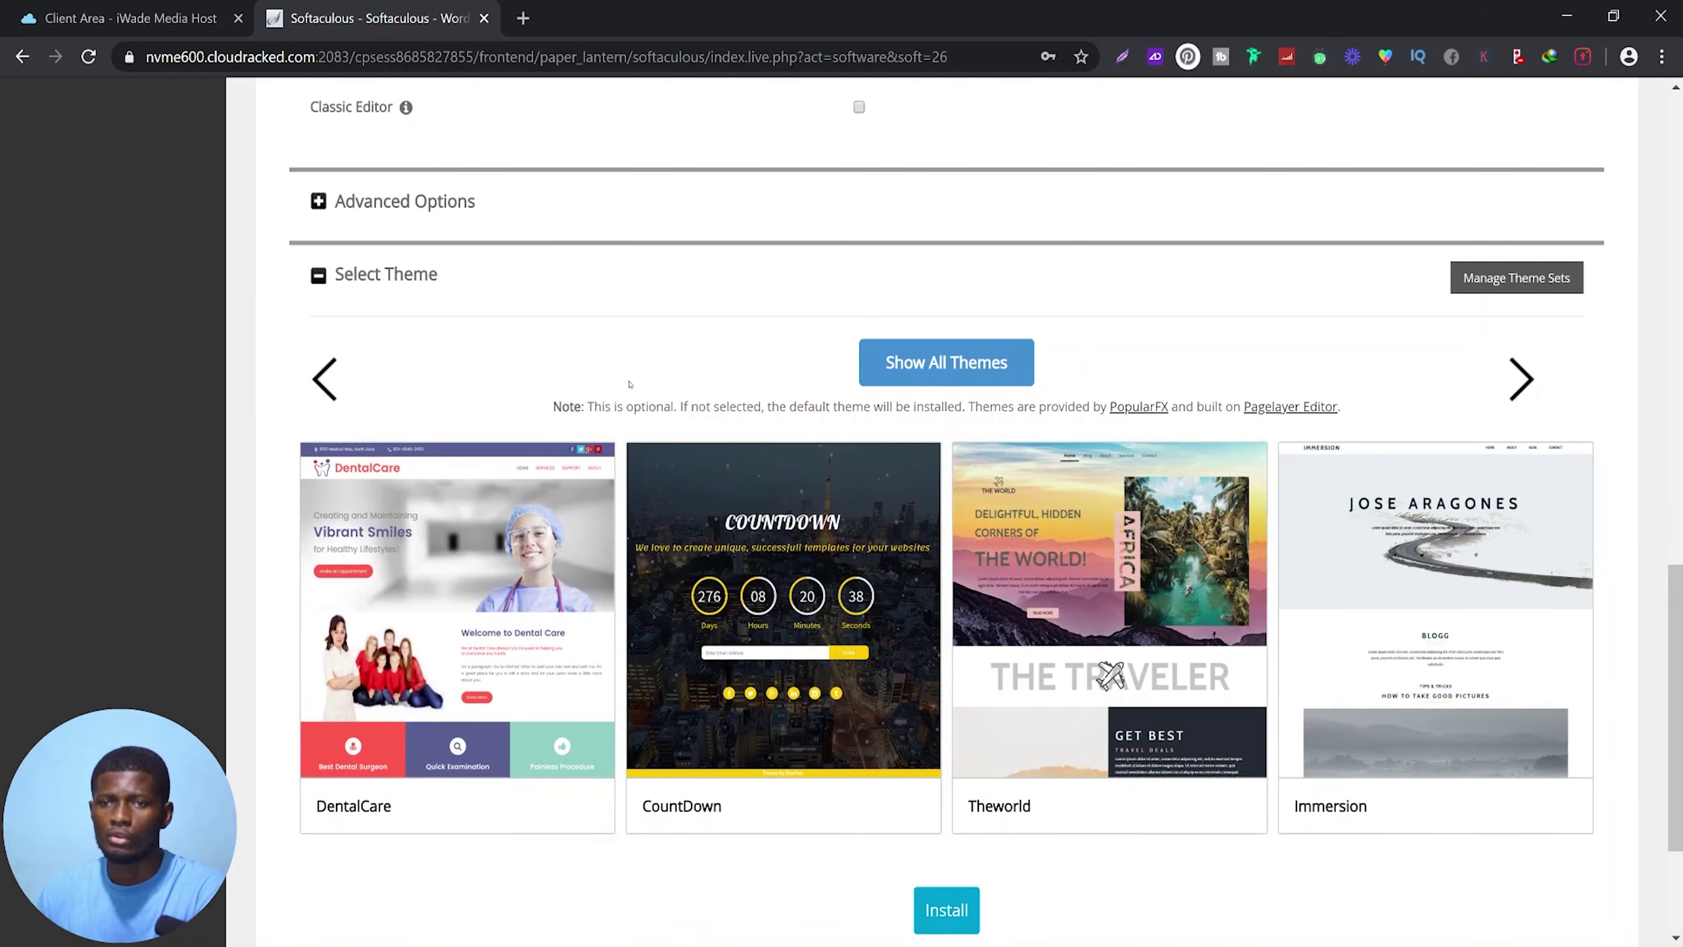
scroll(828, 530, down, 3)
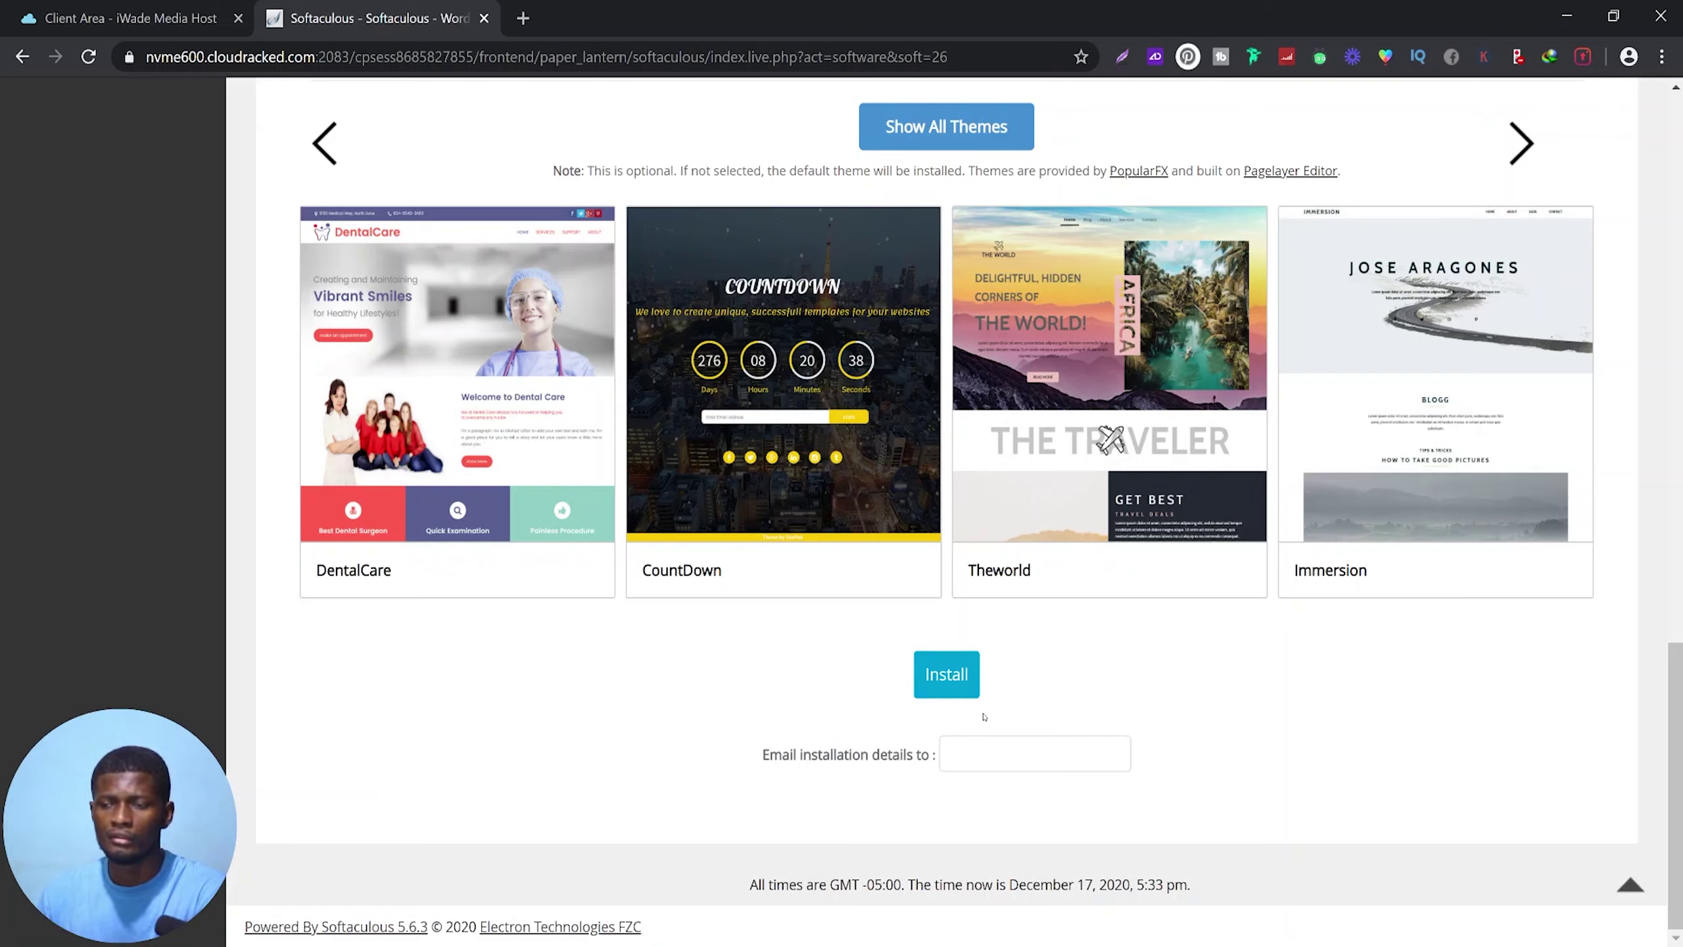
Install WordPress and wait for the success page listing the site and wp-admin URLs
click(945, 675)
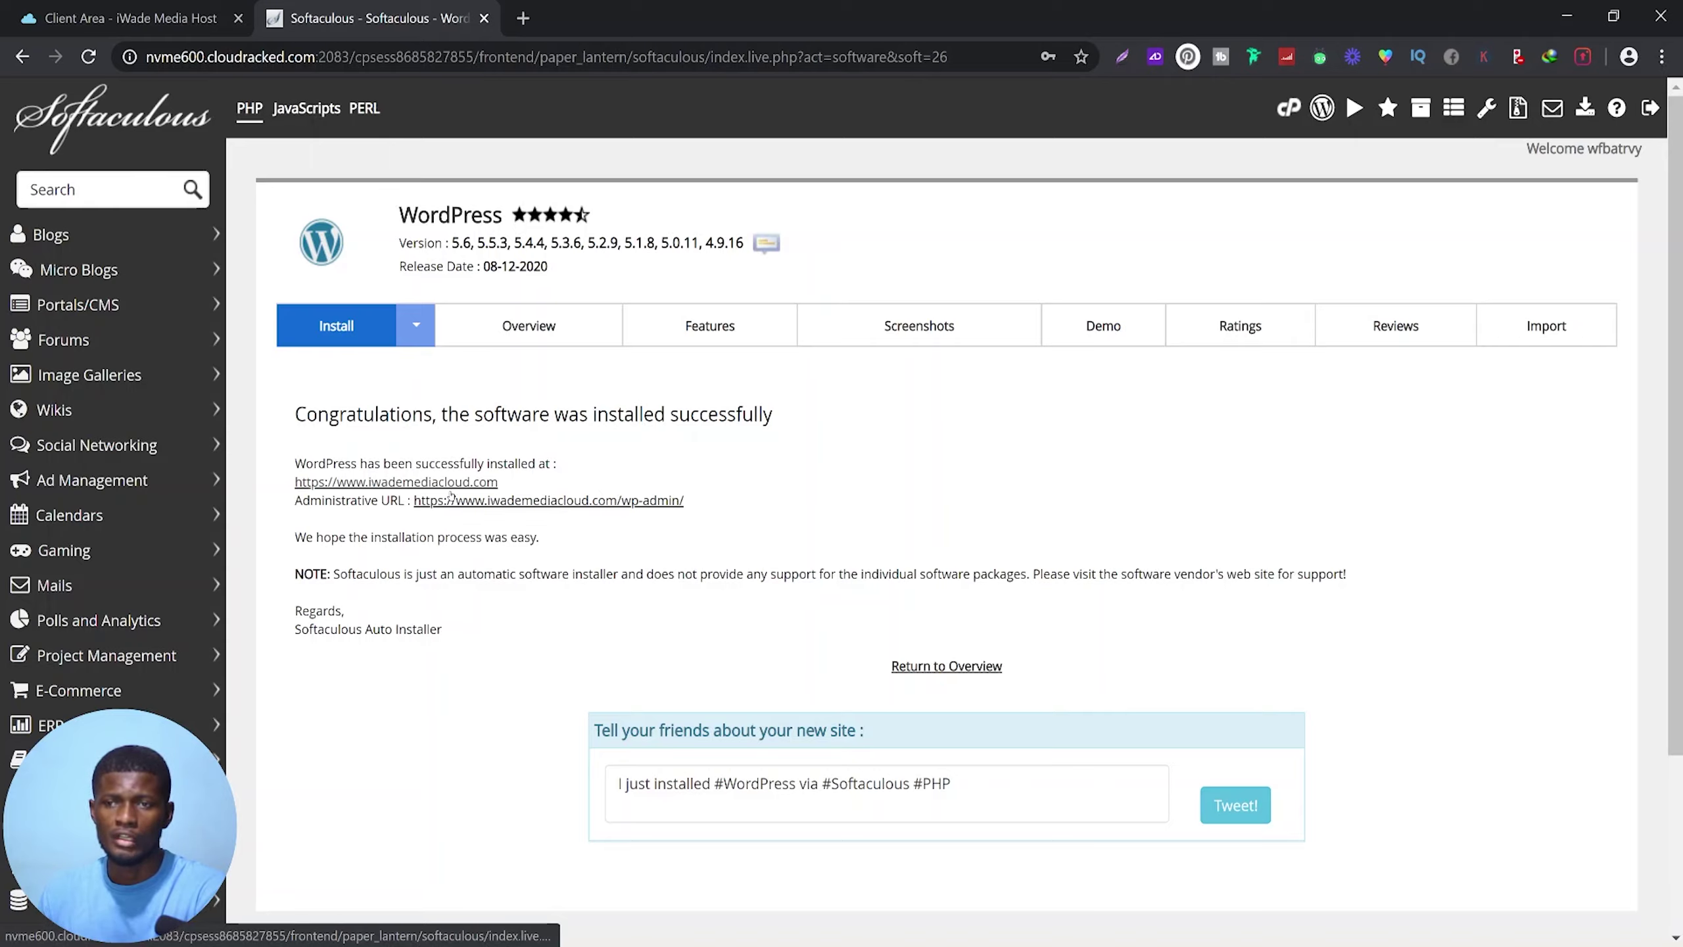
click(418, 482)
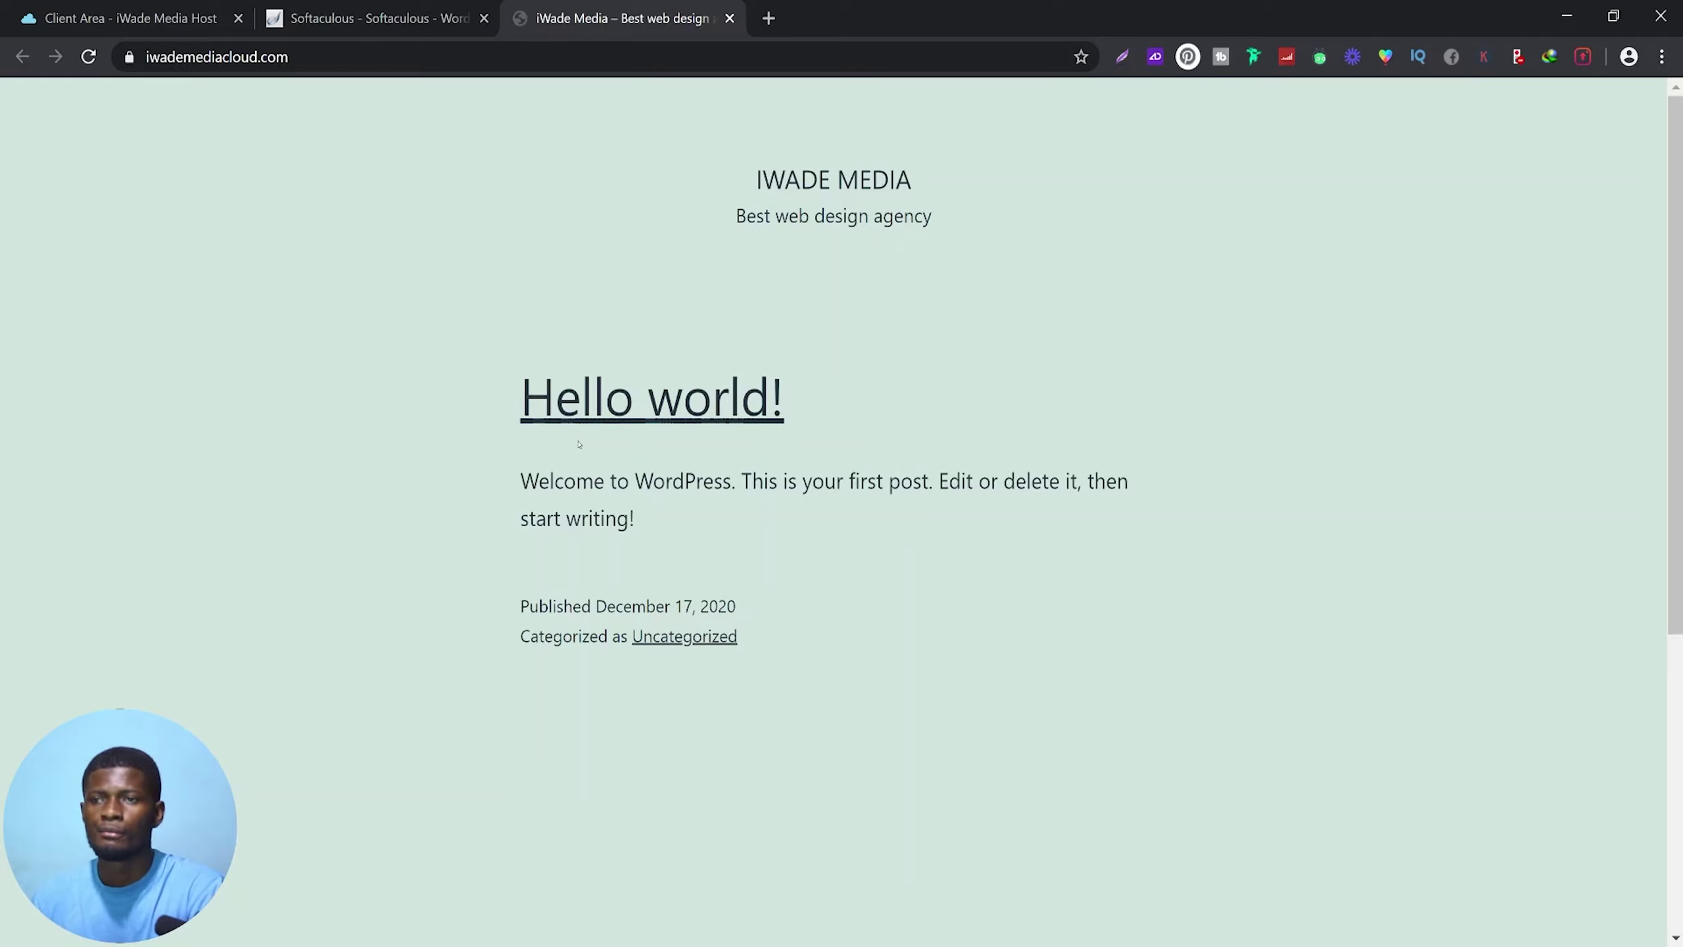
scroll(755, 437, down, 6)
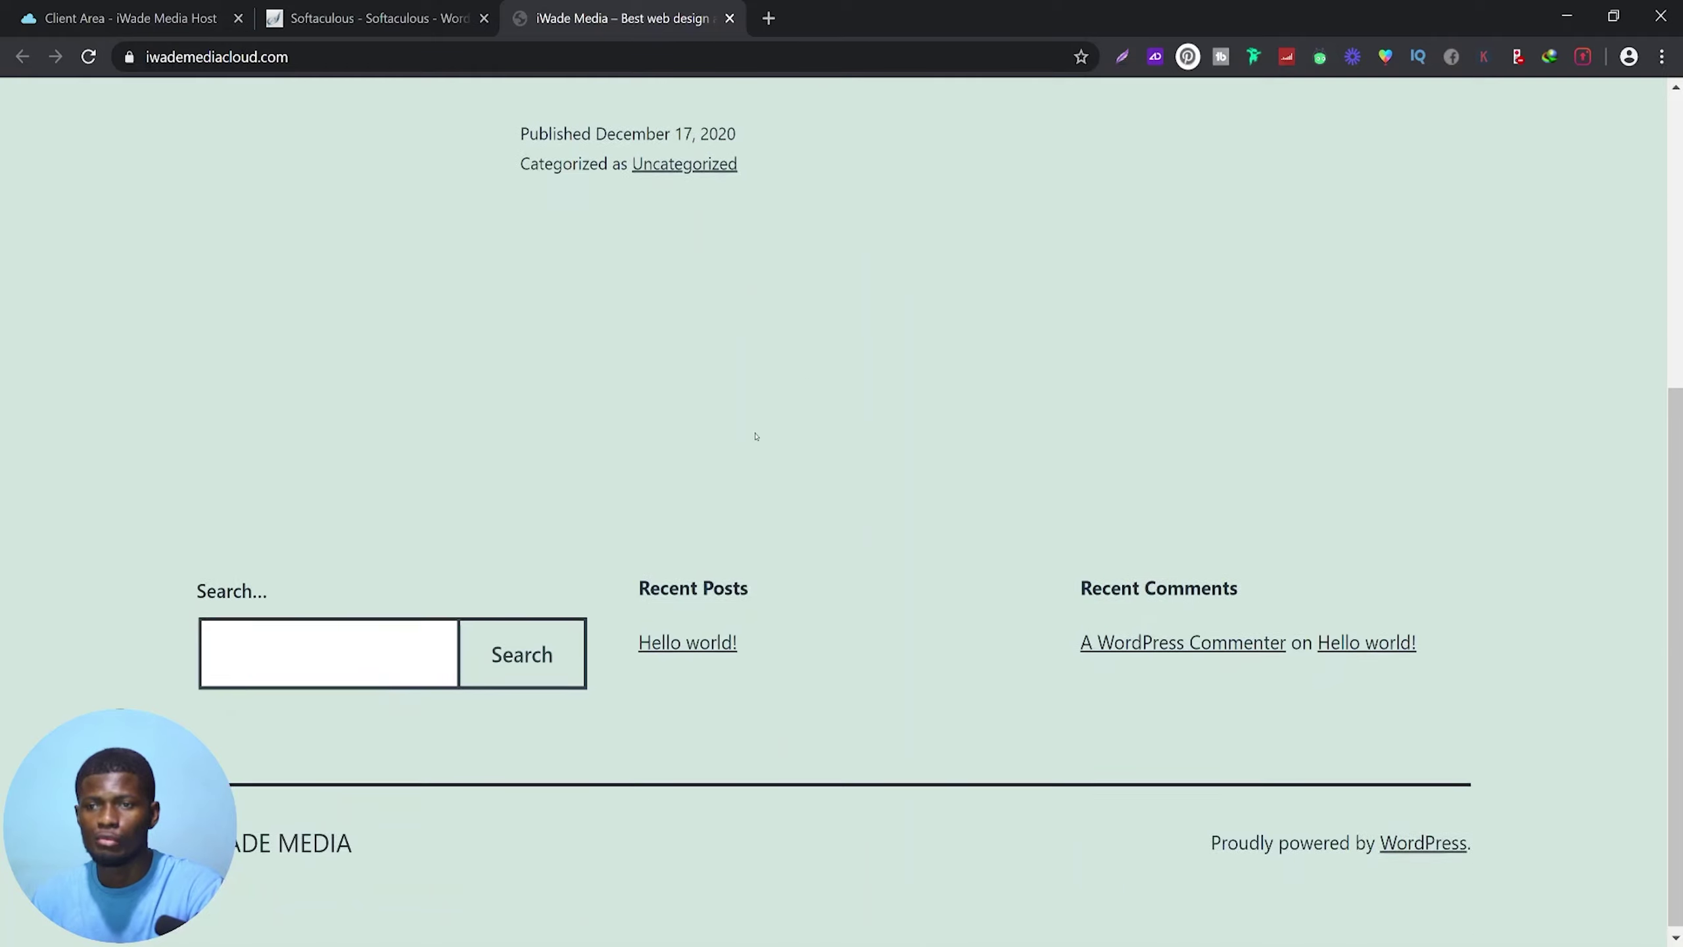
scroll(801, 472, up, 6)
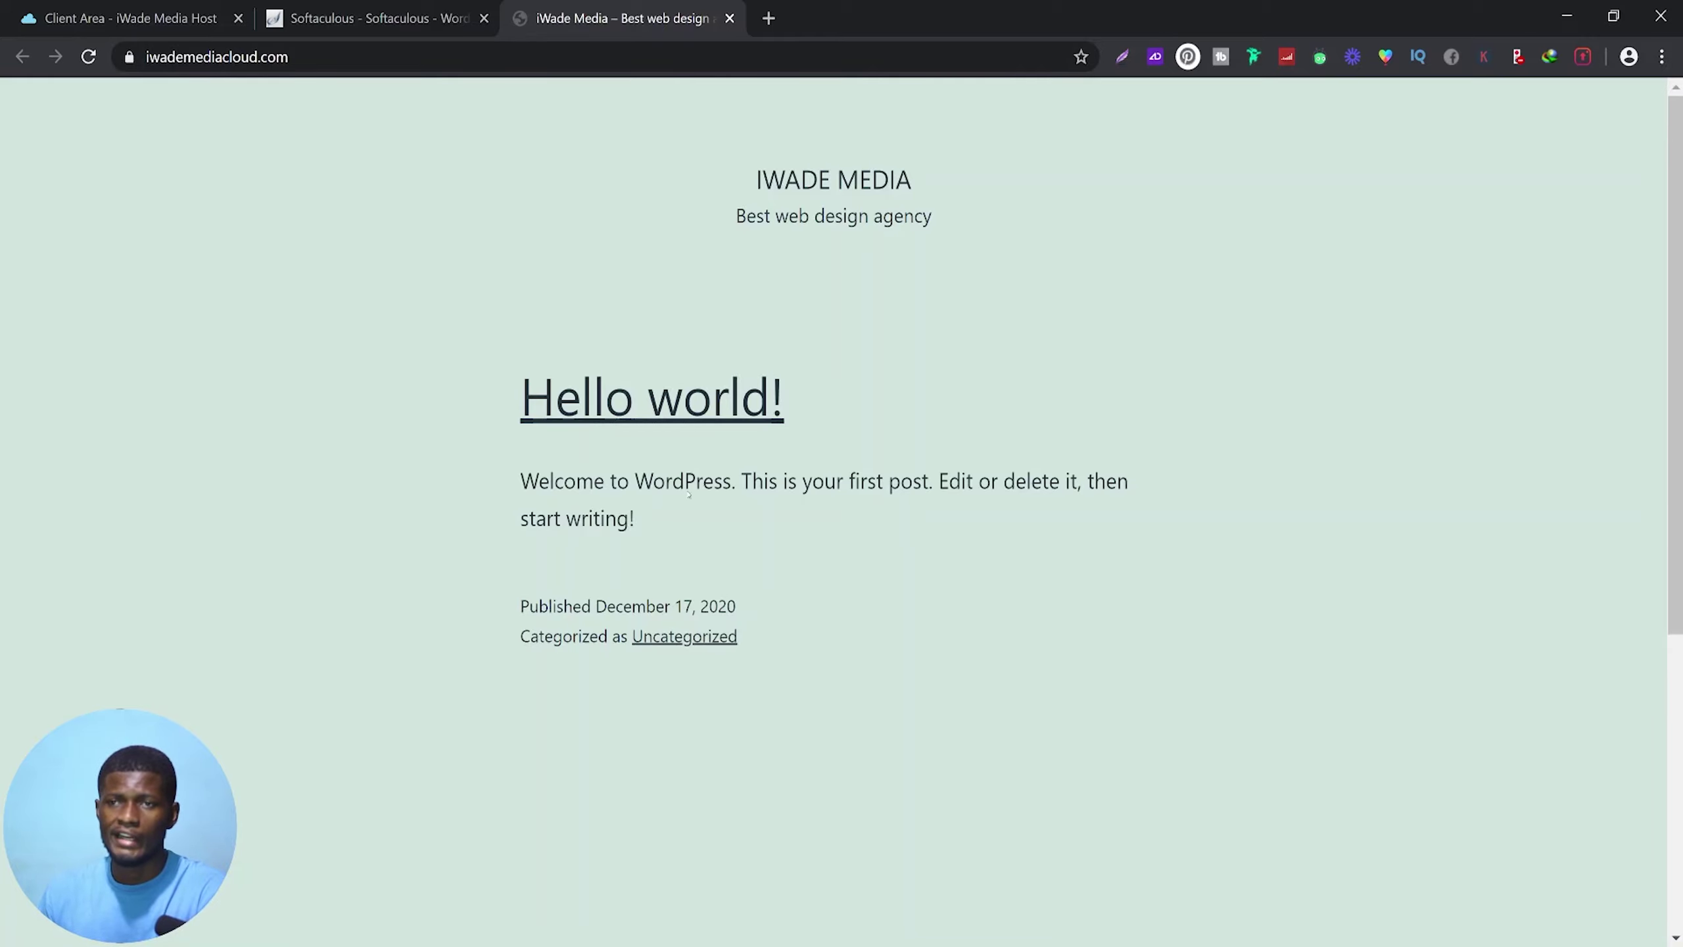
Load the site's wp-admin login page, then return to the Softaculous installation success page
click(470, 58)
click(469, 58)
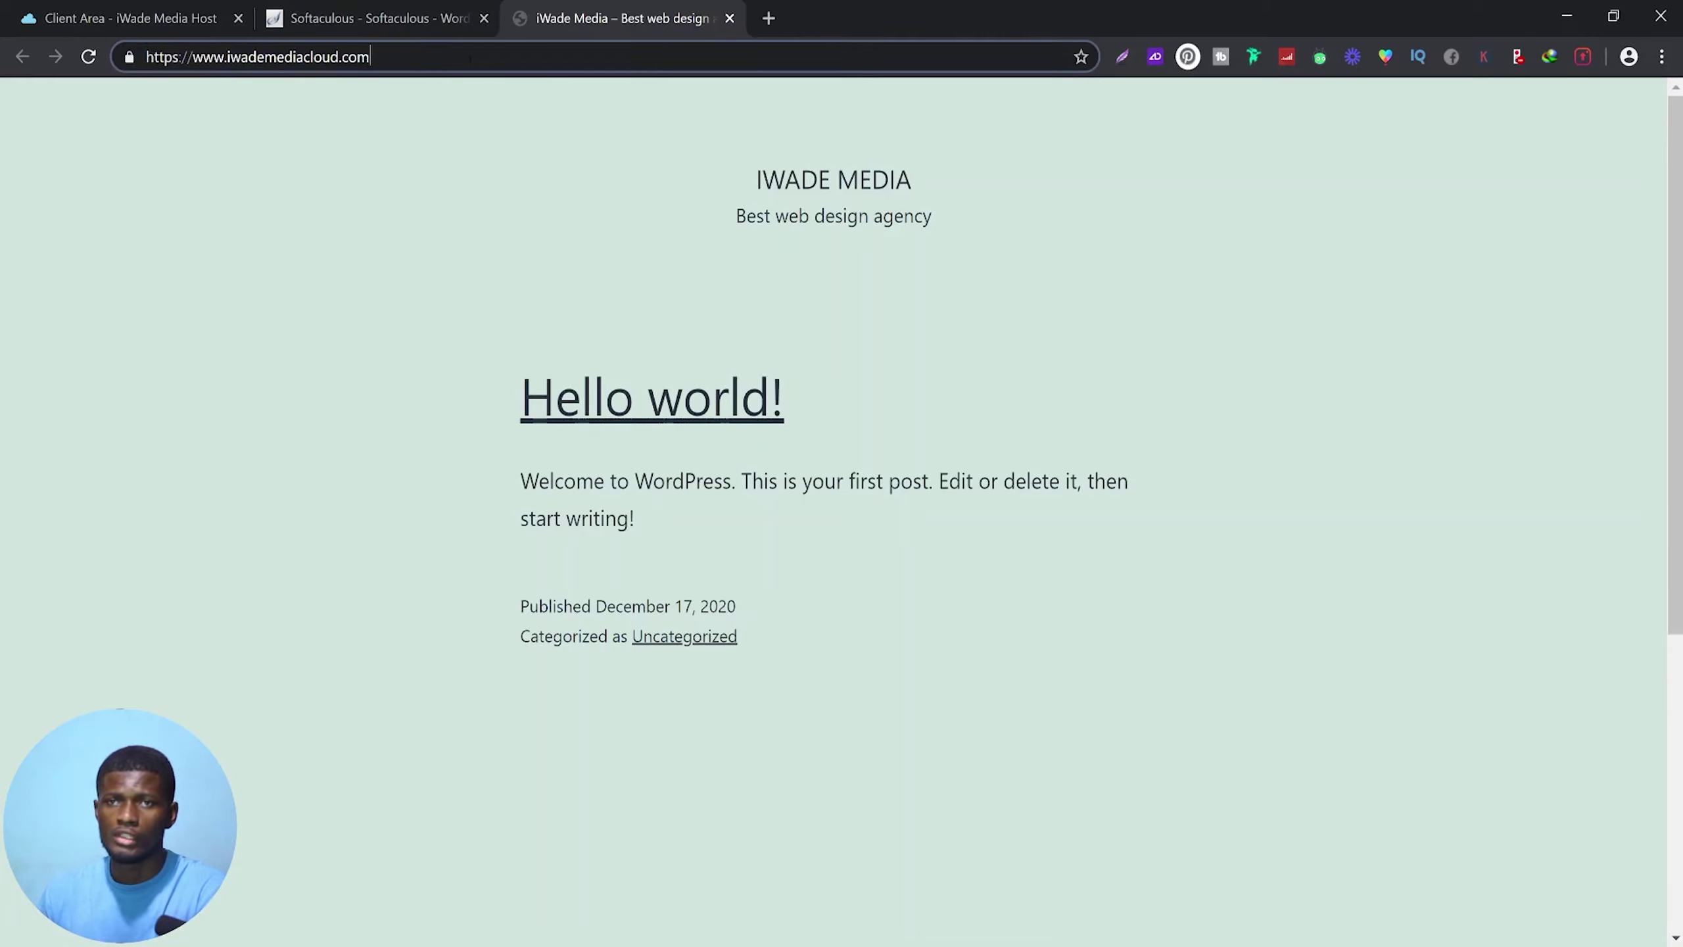
text(w)
text(p)
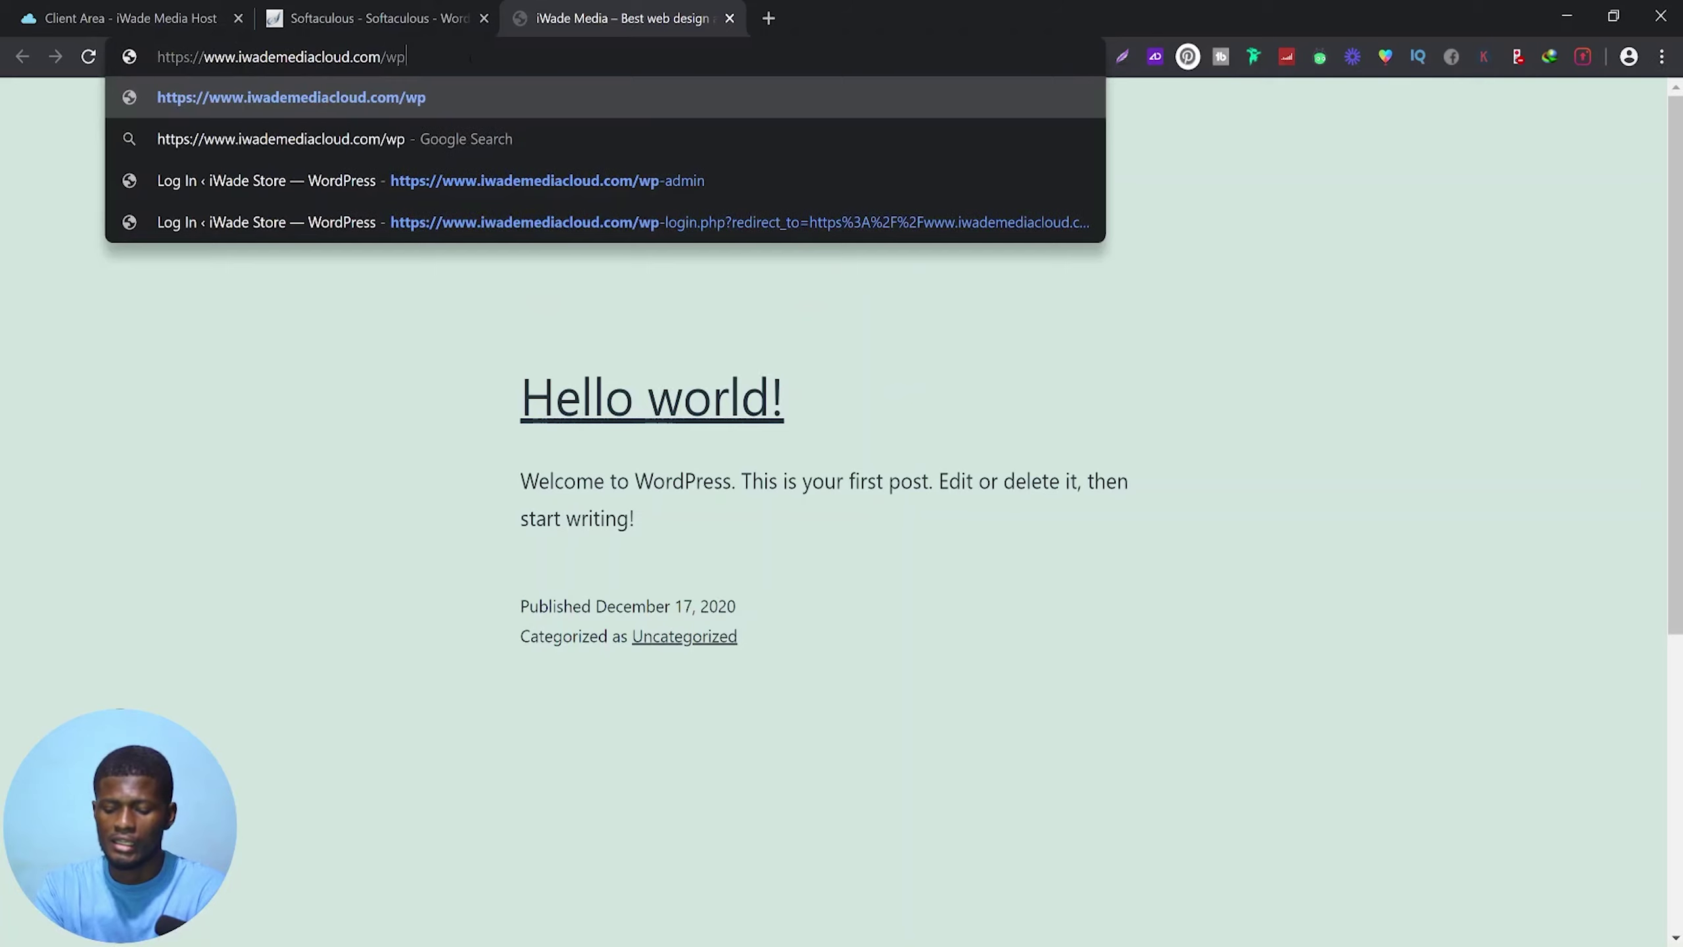
text(-admin)
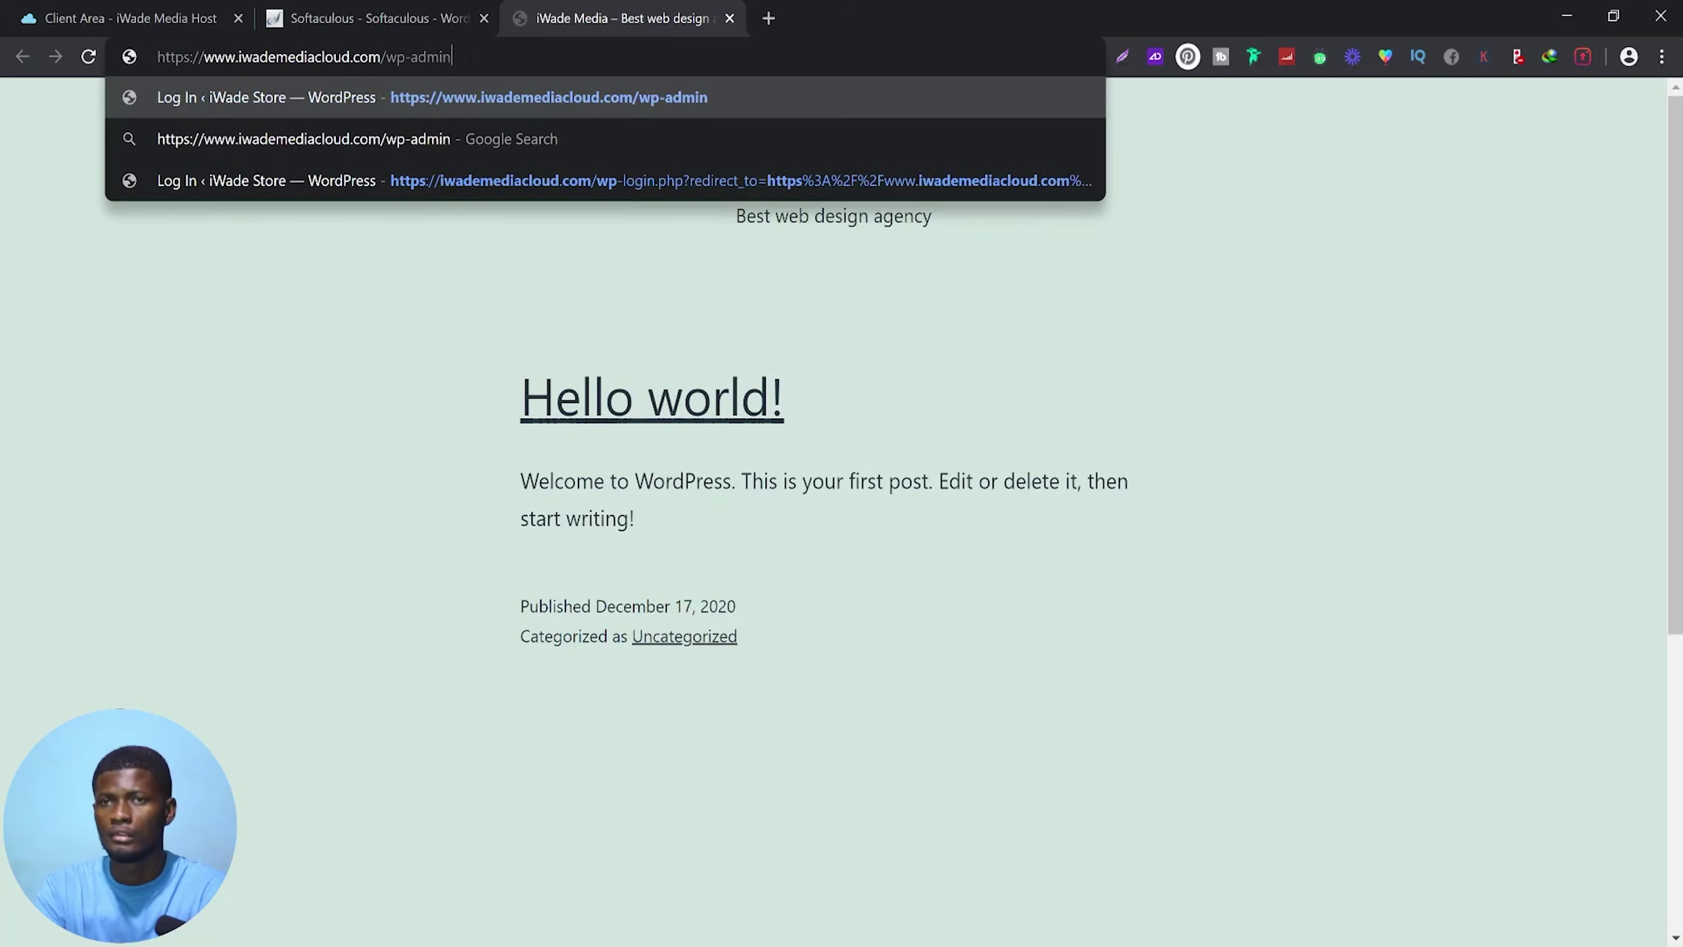
key(Return)
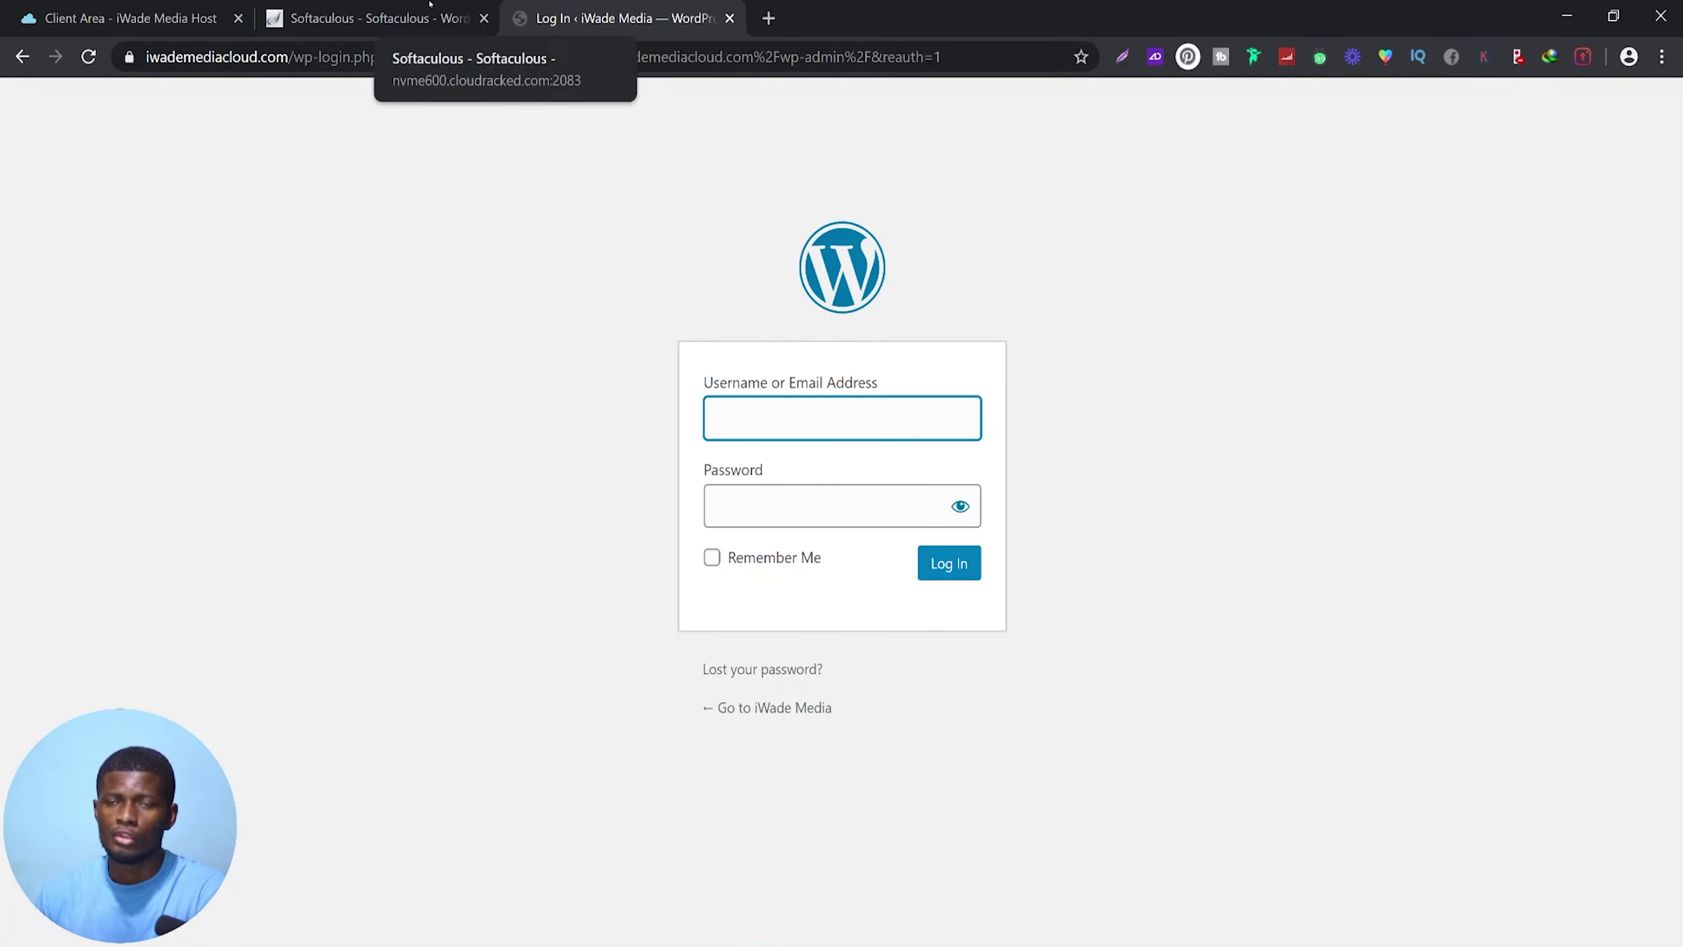
click(371, 18)
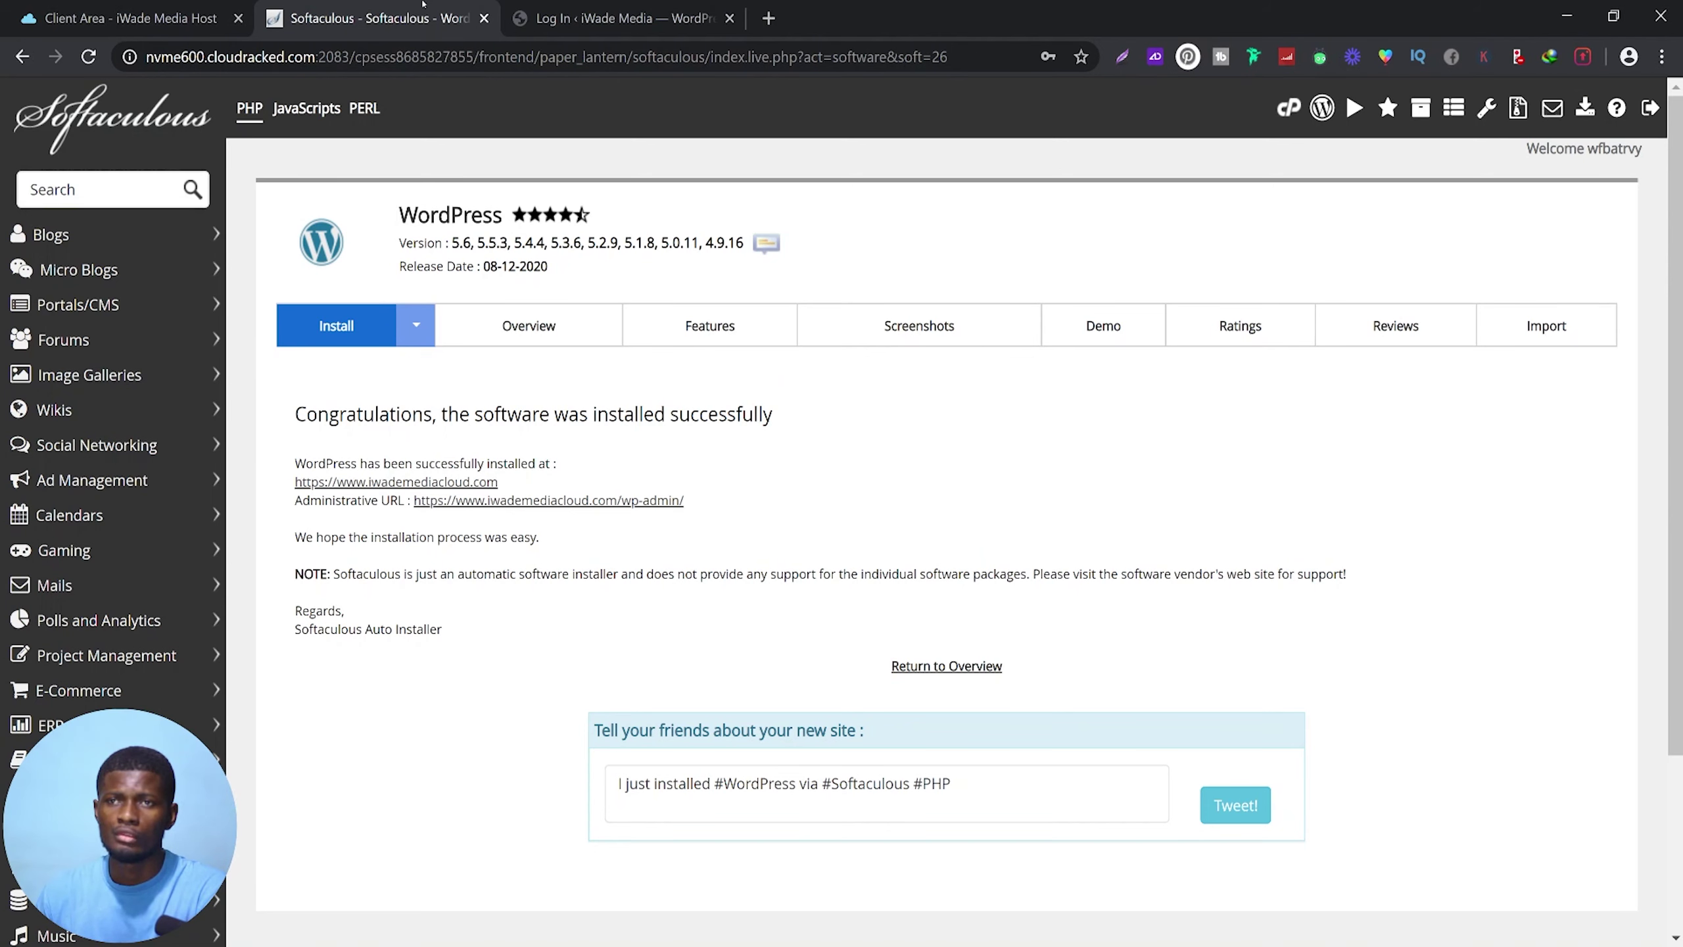
Close the WordPress login tab and launch the signed-in admin Dashboard from Softaculous's wp-admin link
click(730, 18)
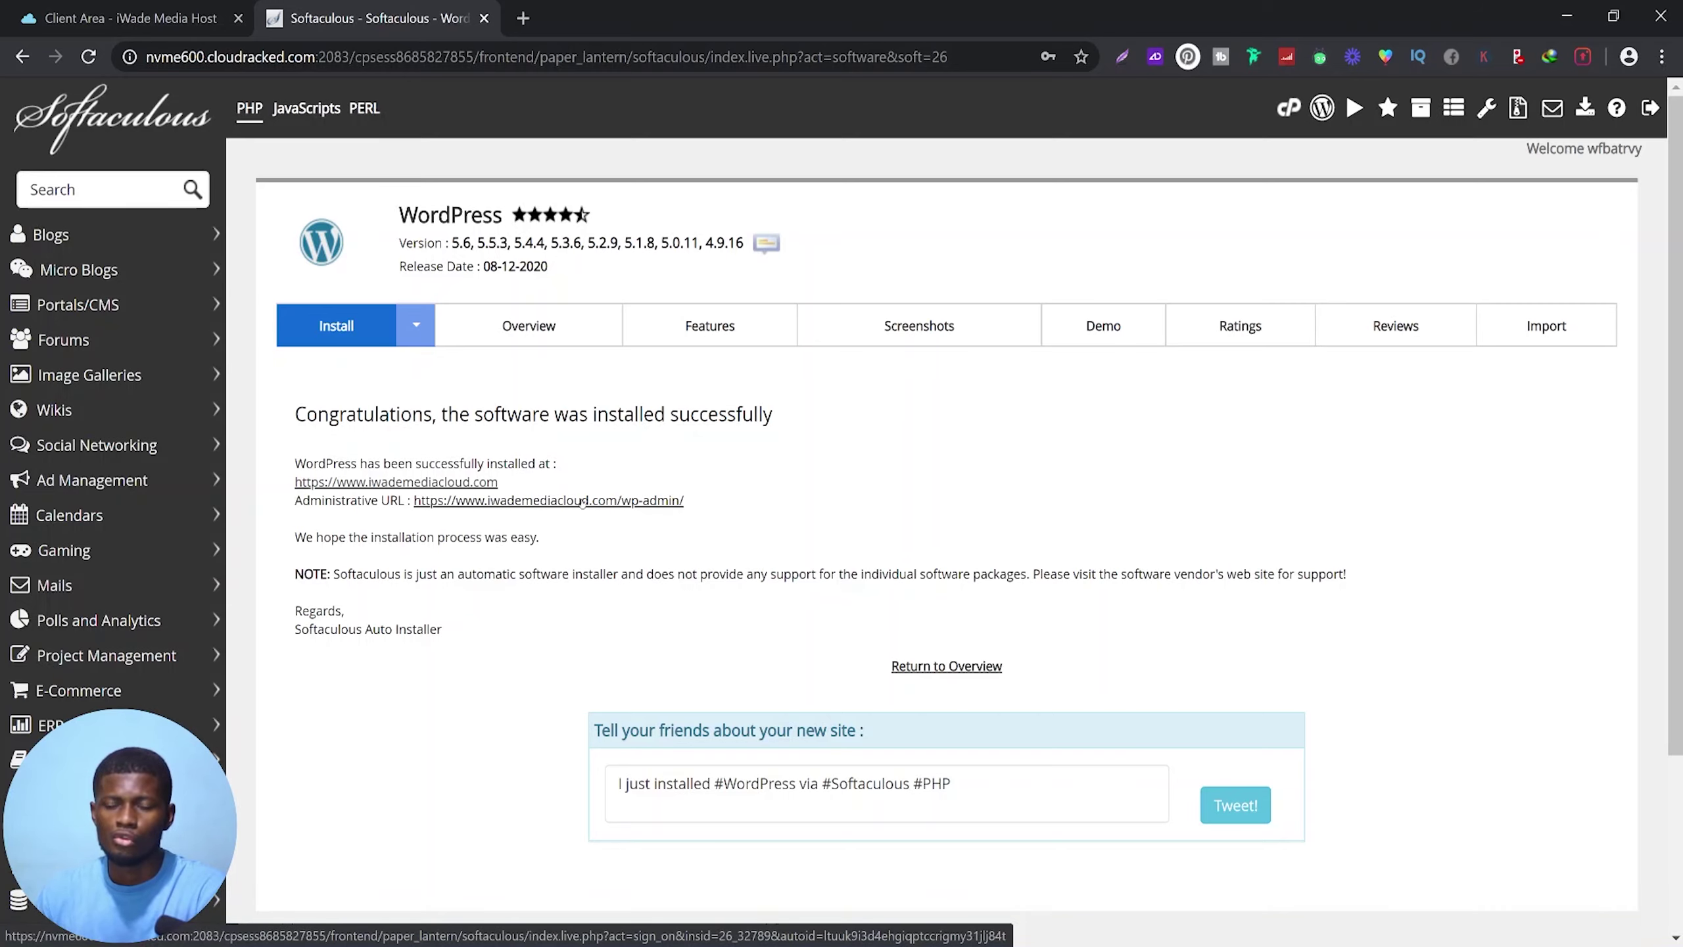
click(582, 502)
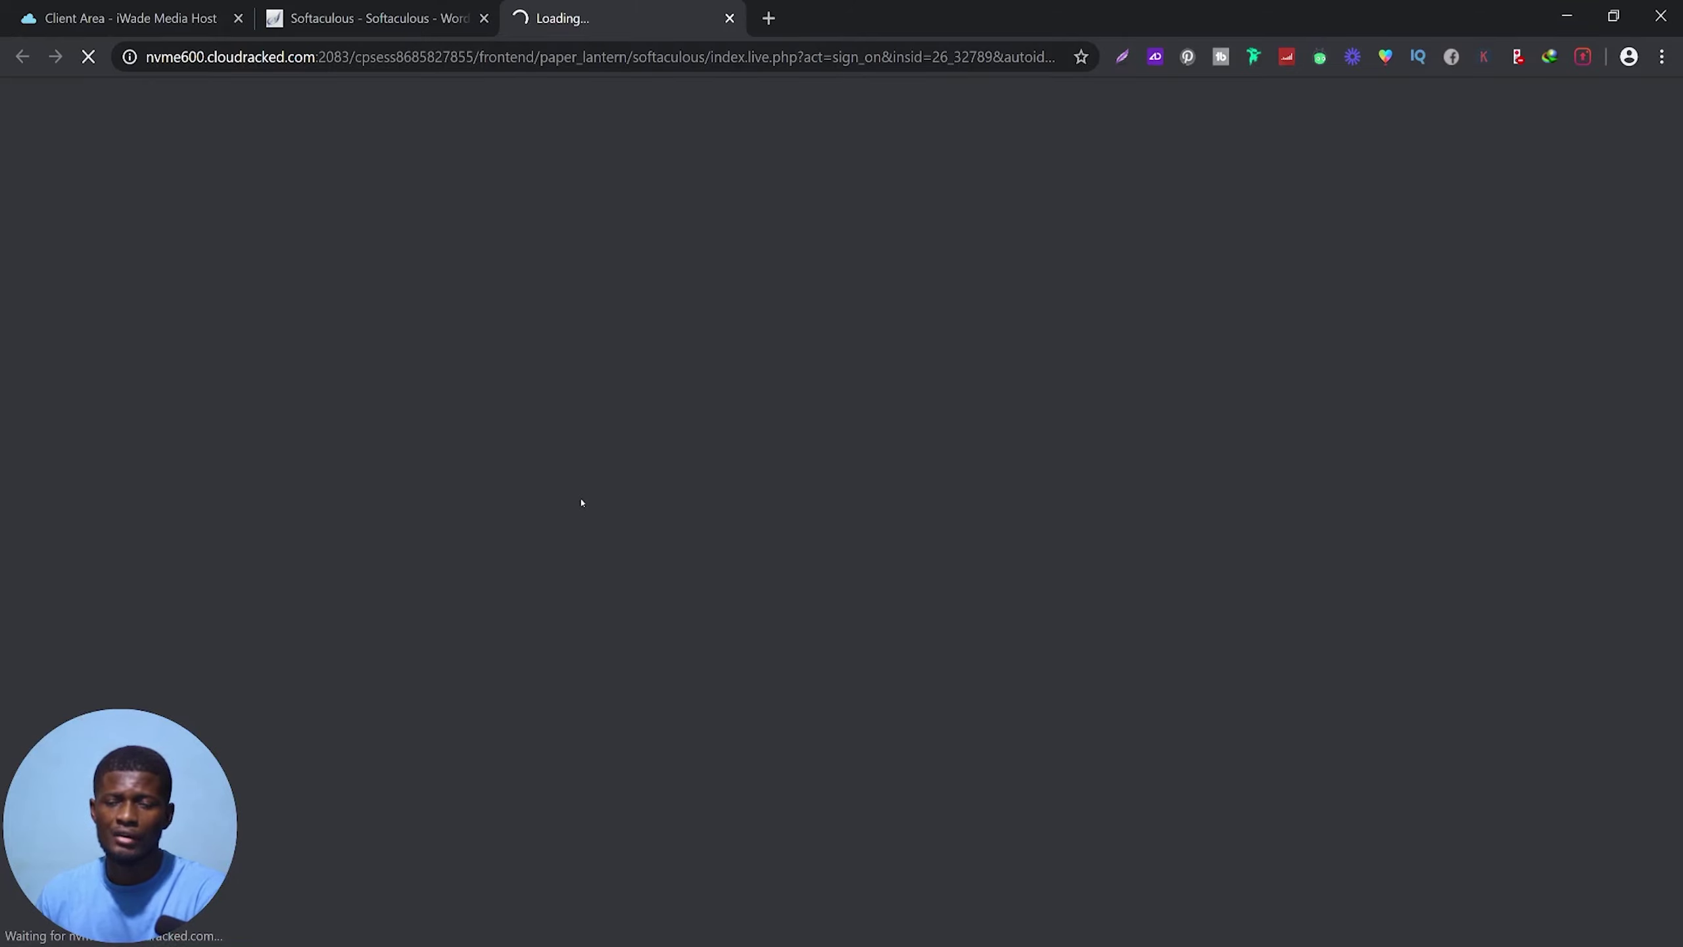